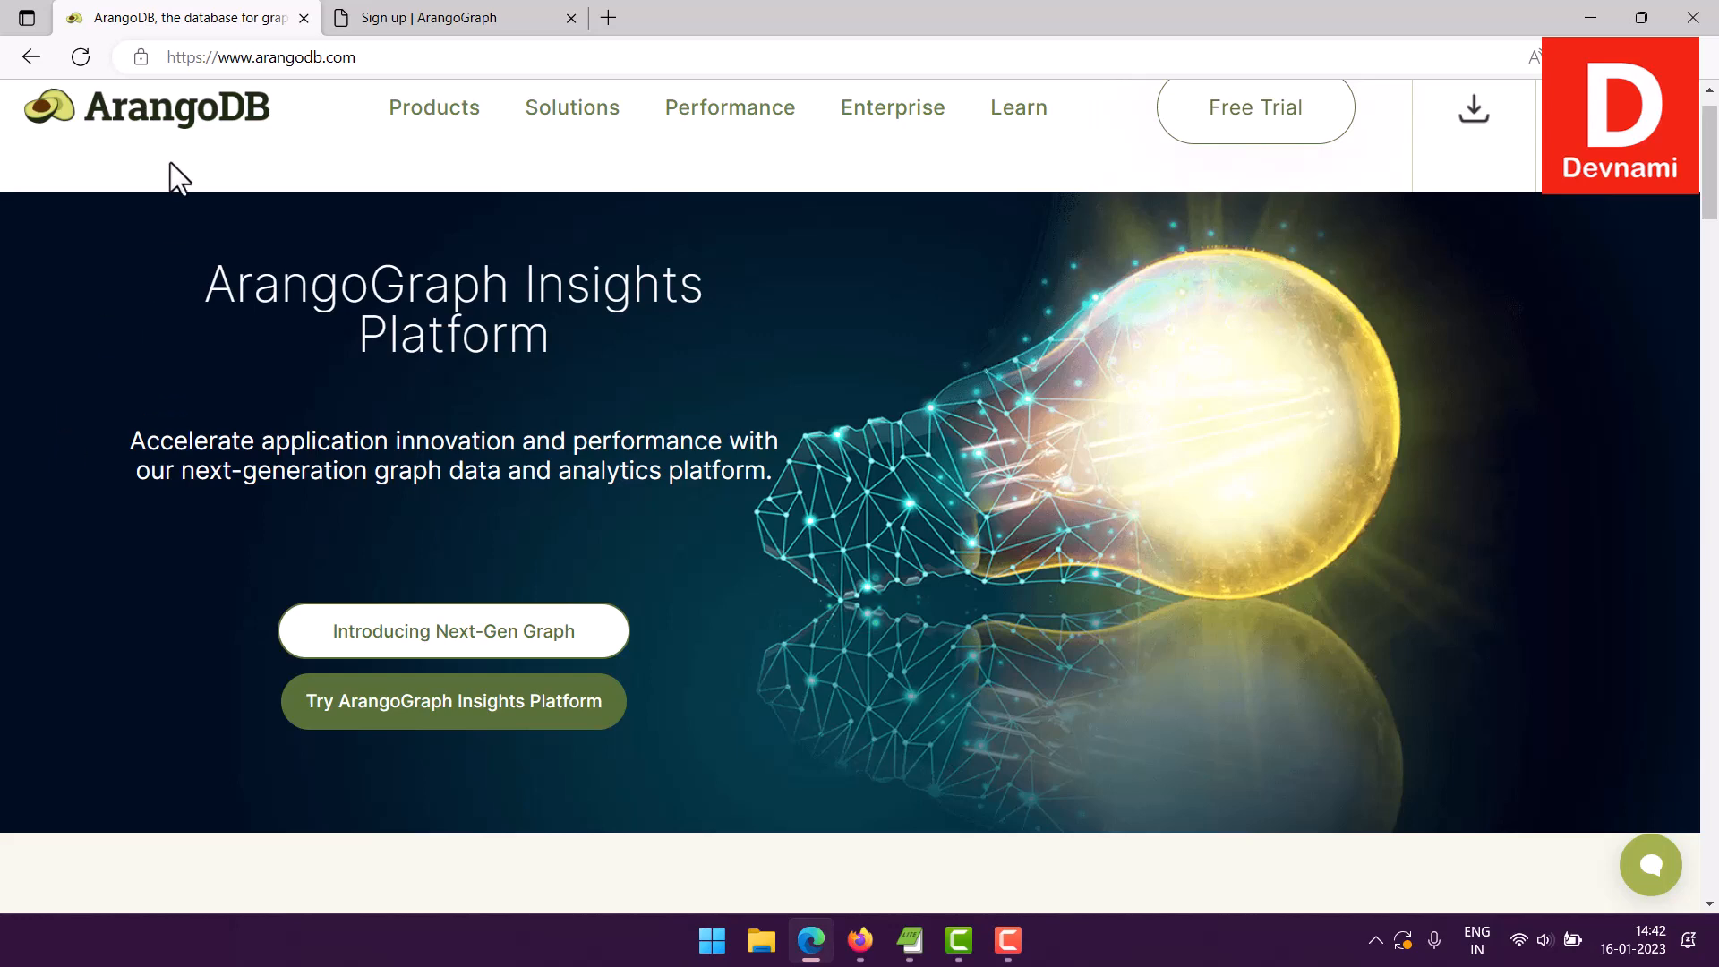
# - Review the free-trial sign-up terms on the ArangoDB site and look at the ArangoGraph account creation page
pyautogui.click(1261, 116)
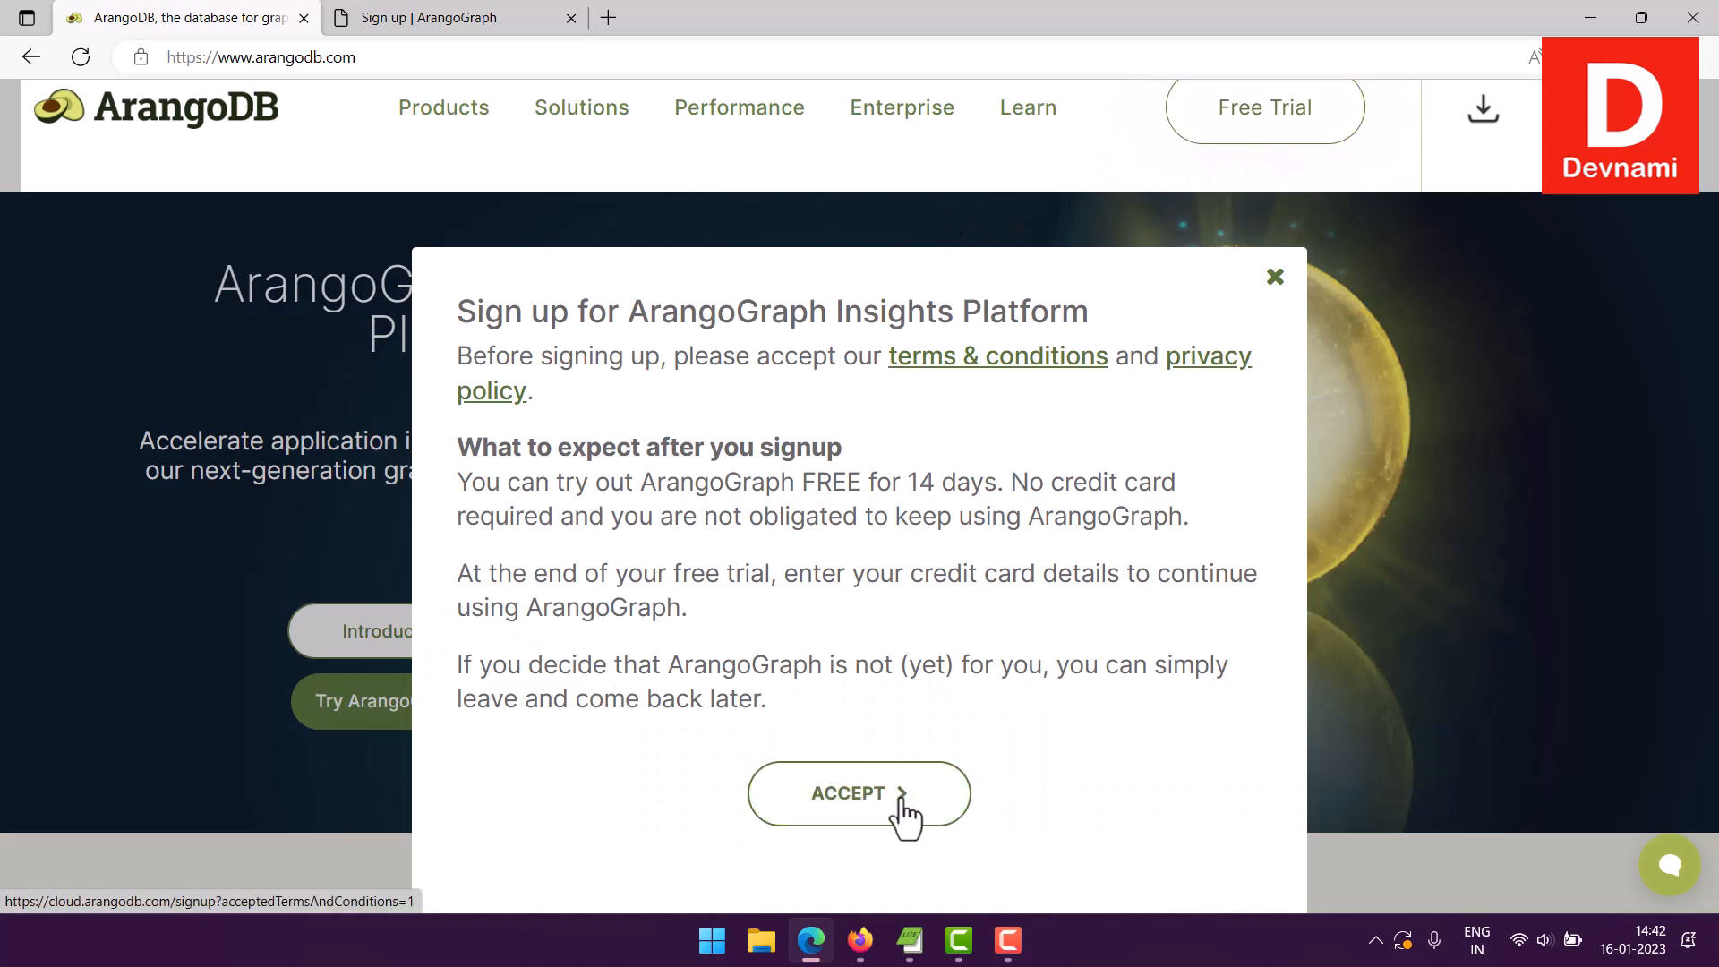
pyautogui.click(1275, 279)
pyautogui.click(473, 18)
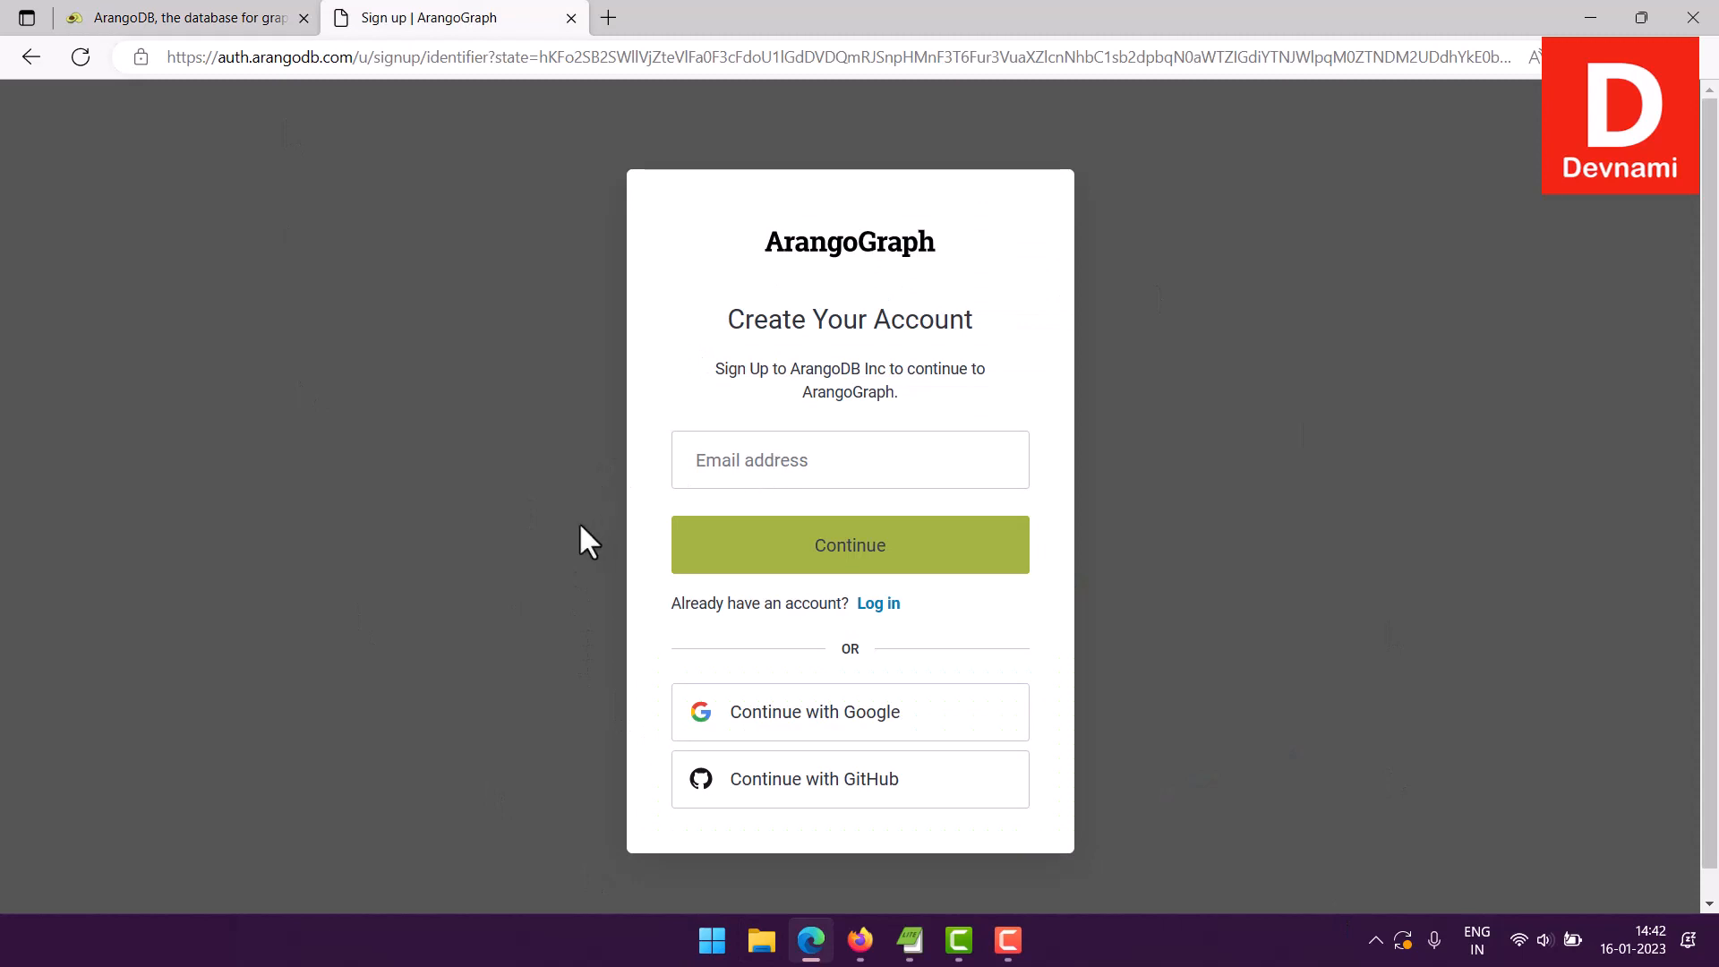
# - Switch to Firefox, open the ArangoDB DemoDeploy deployment and bring up its endpoint in a new tab
pyautogui.click(859, 940)
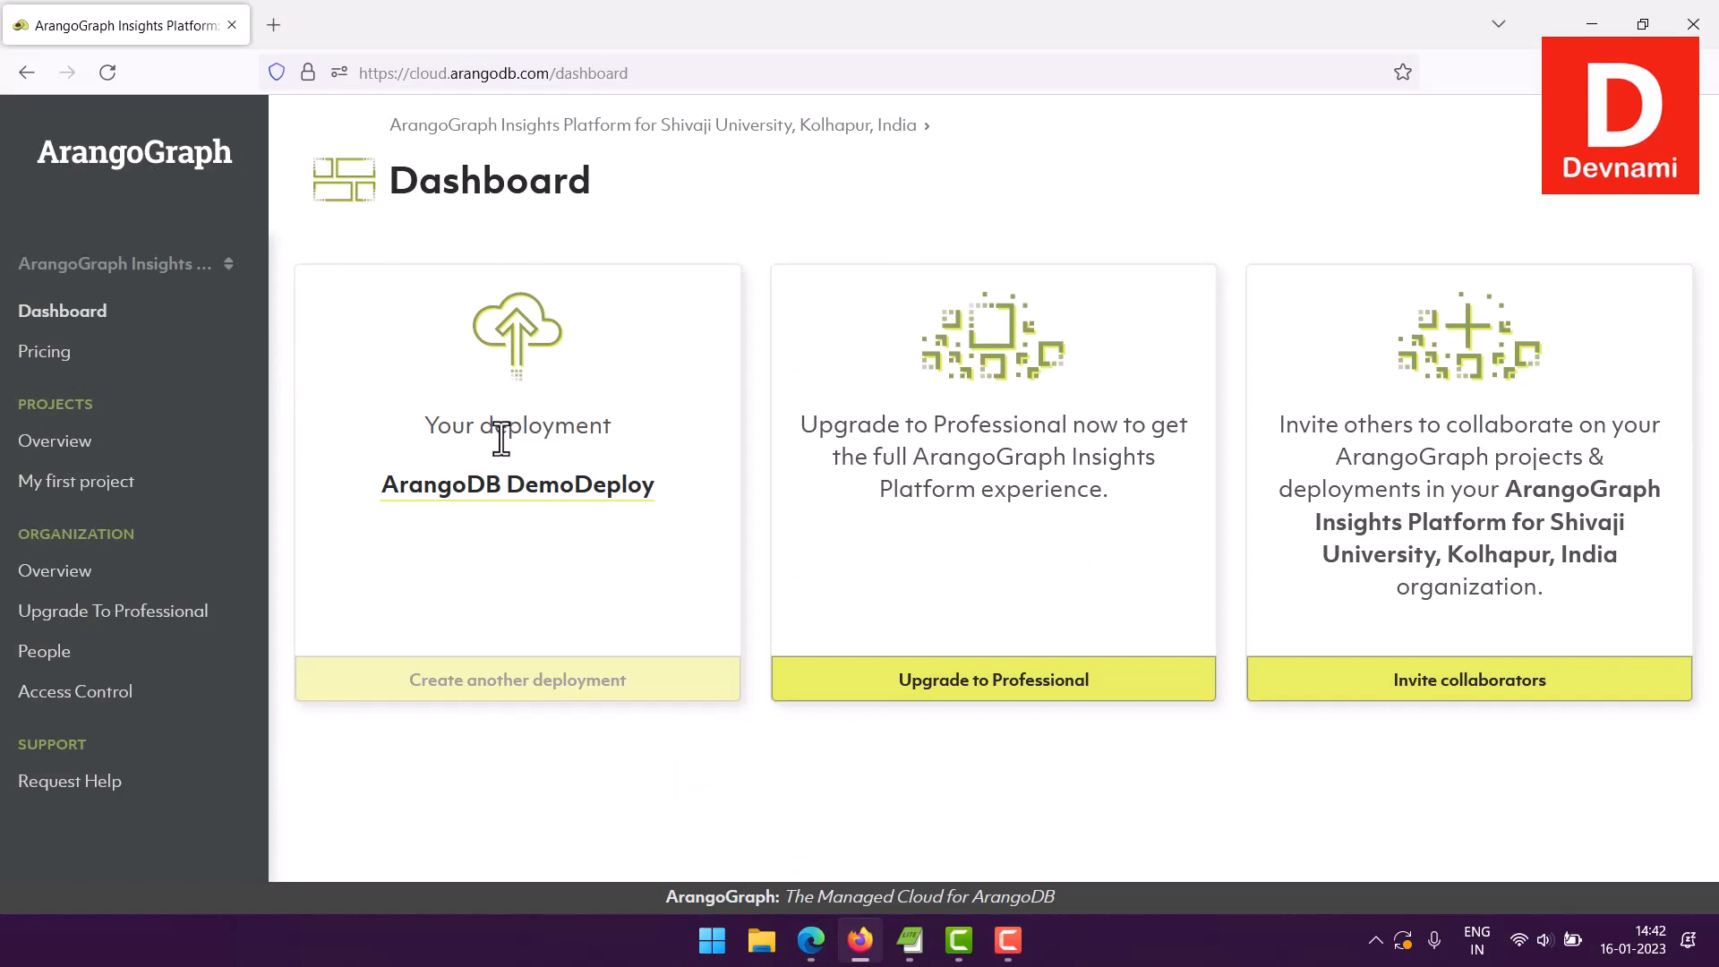
pyautogui.click(486, 491)
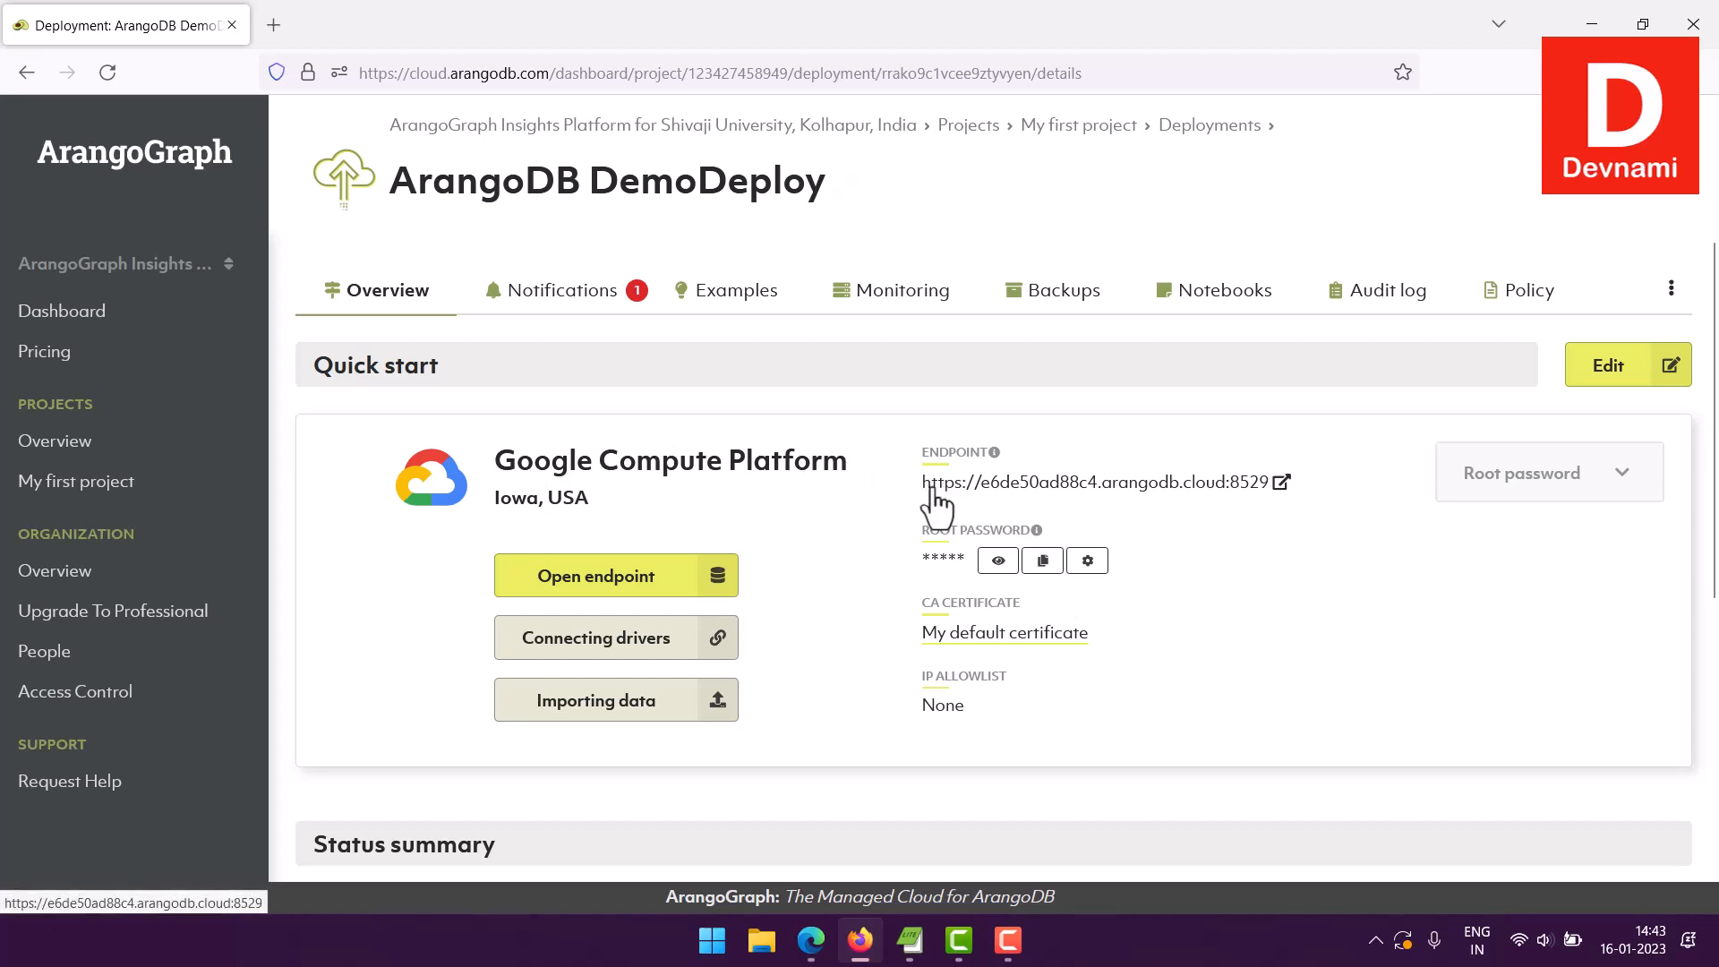
pyautogui.rightClick(1129, 494)
pyautogui.click(1164, 500)
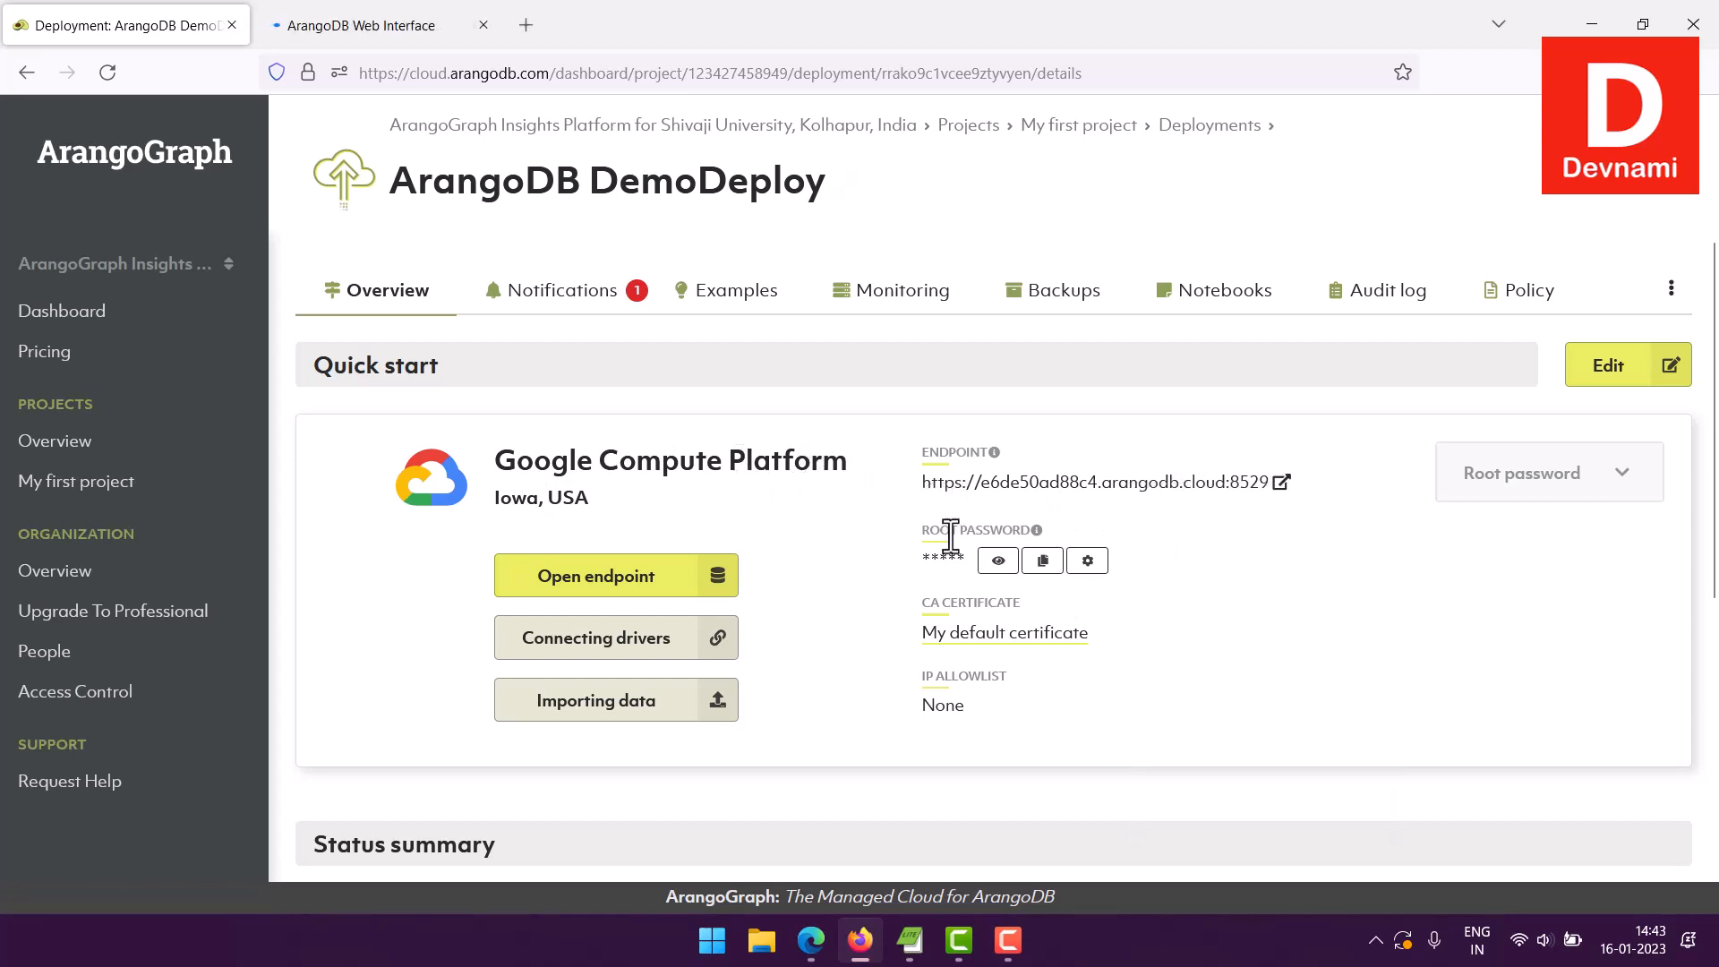
pyautogui.click(407, 28)
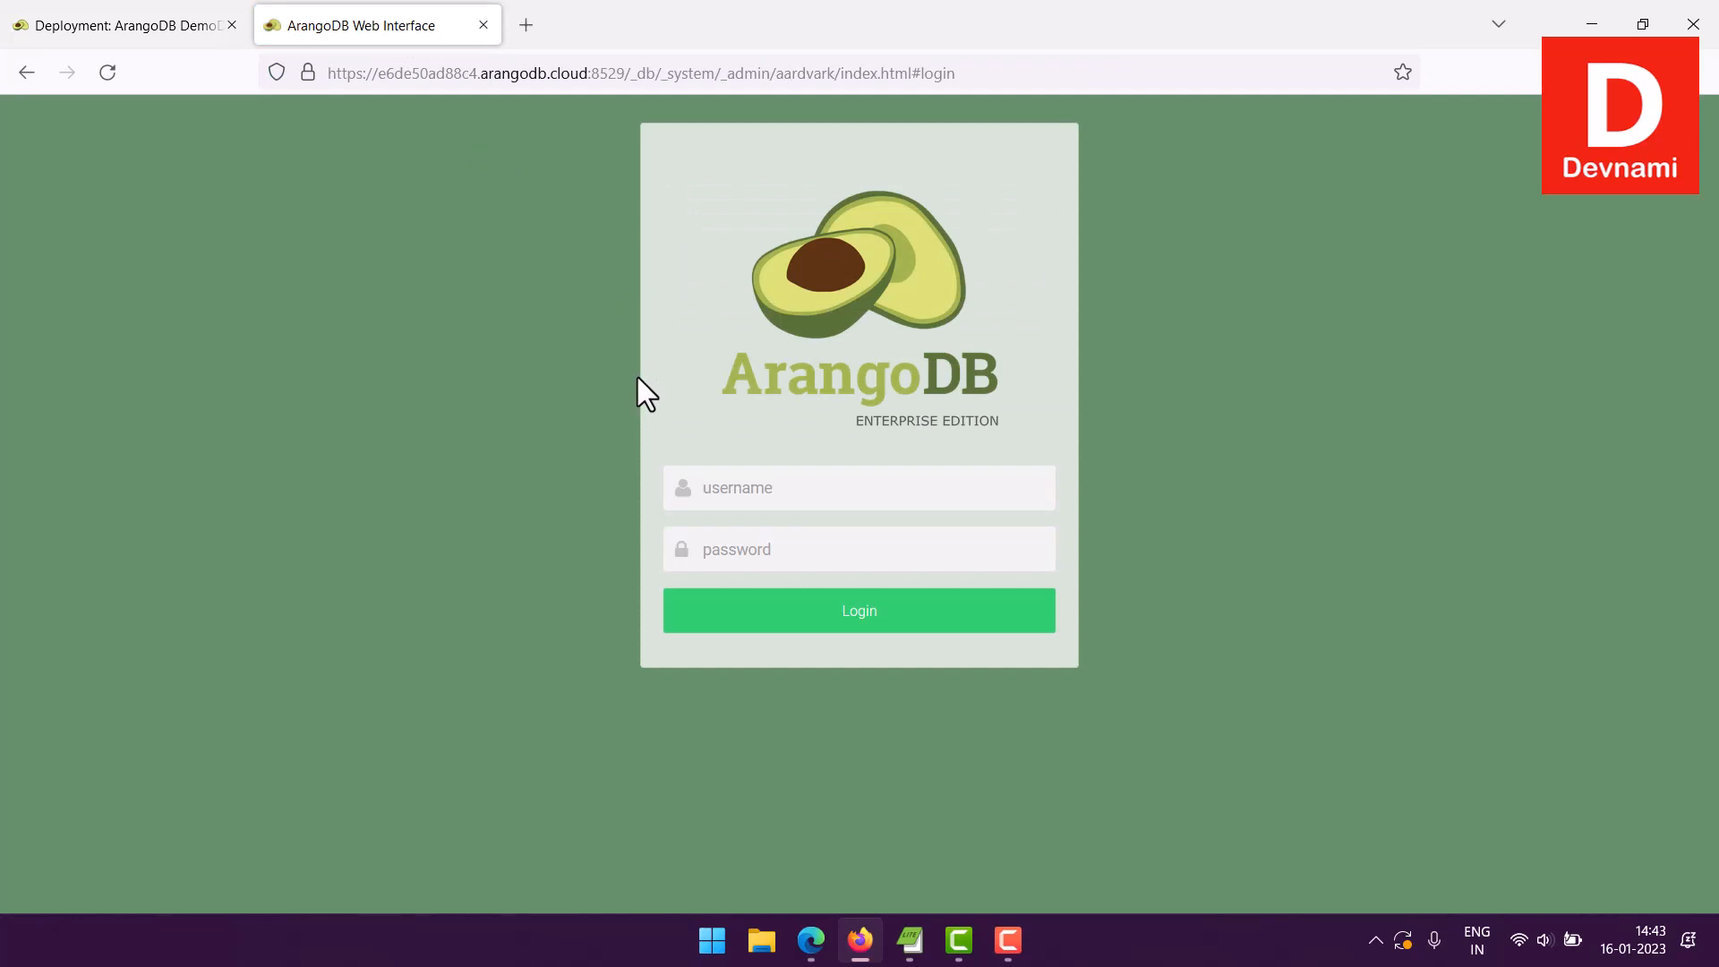
# - Log in to the ArangoDB web interface as root with the root password
pyautogui.write('root')
pyautogui.press('Tab')
pyautogui.hotkey('ctrl', 'v')
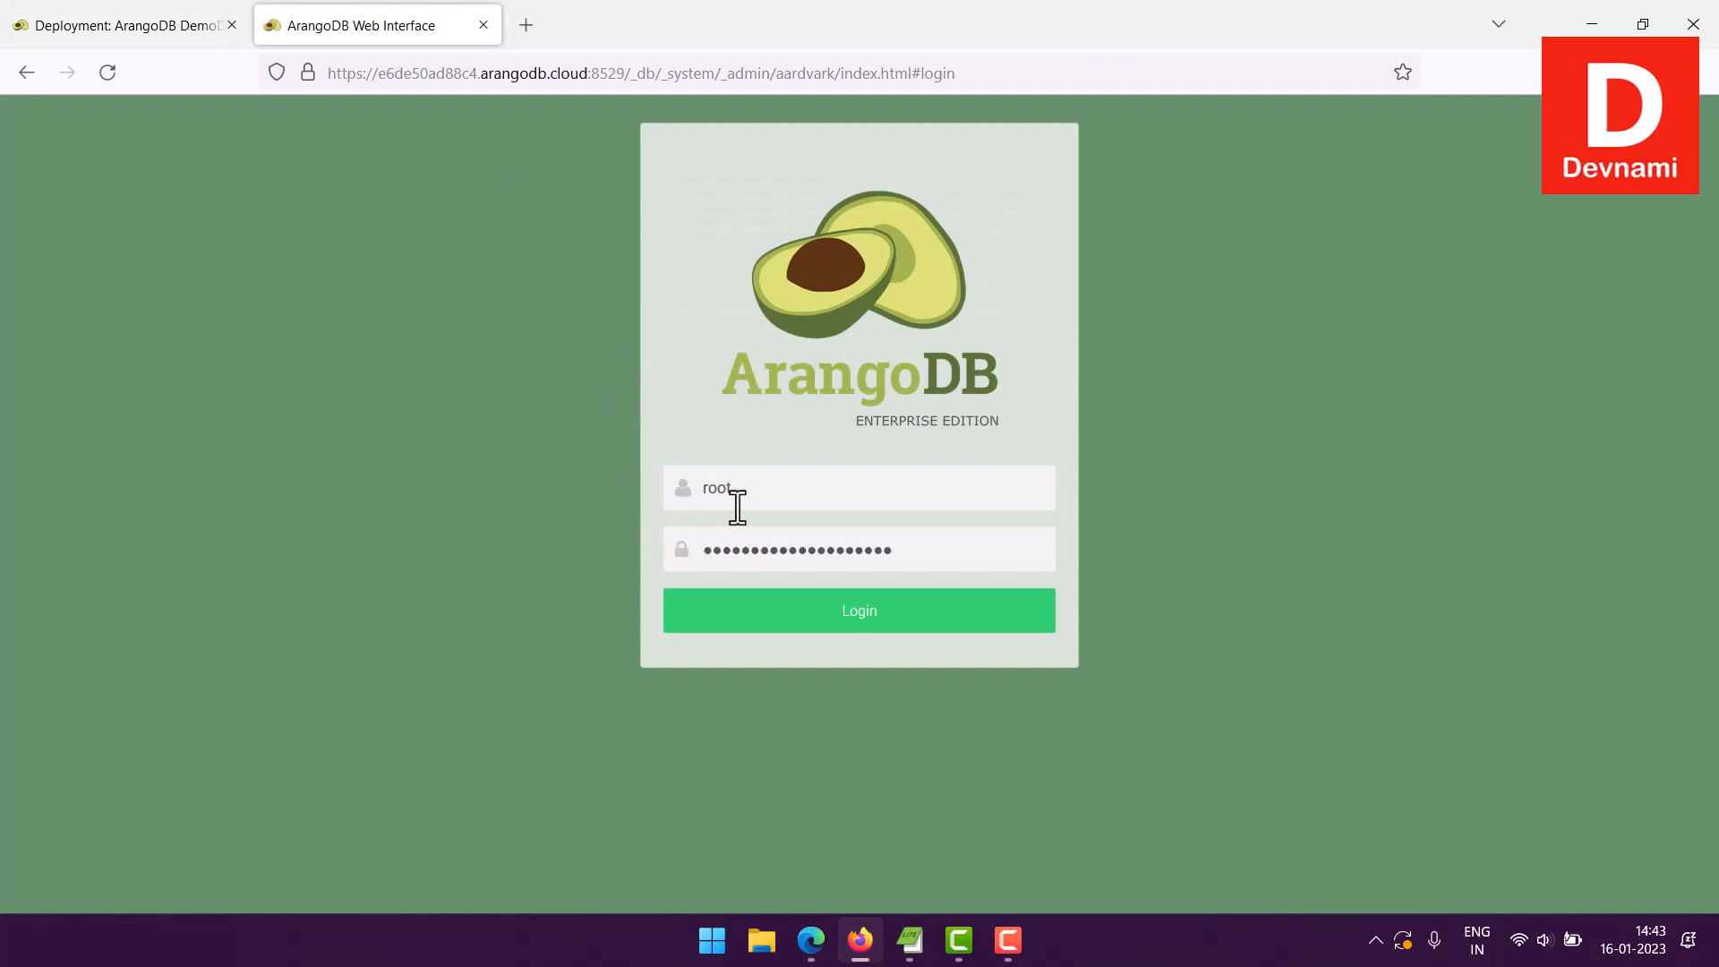
pyautogui.click(797, 612)
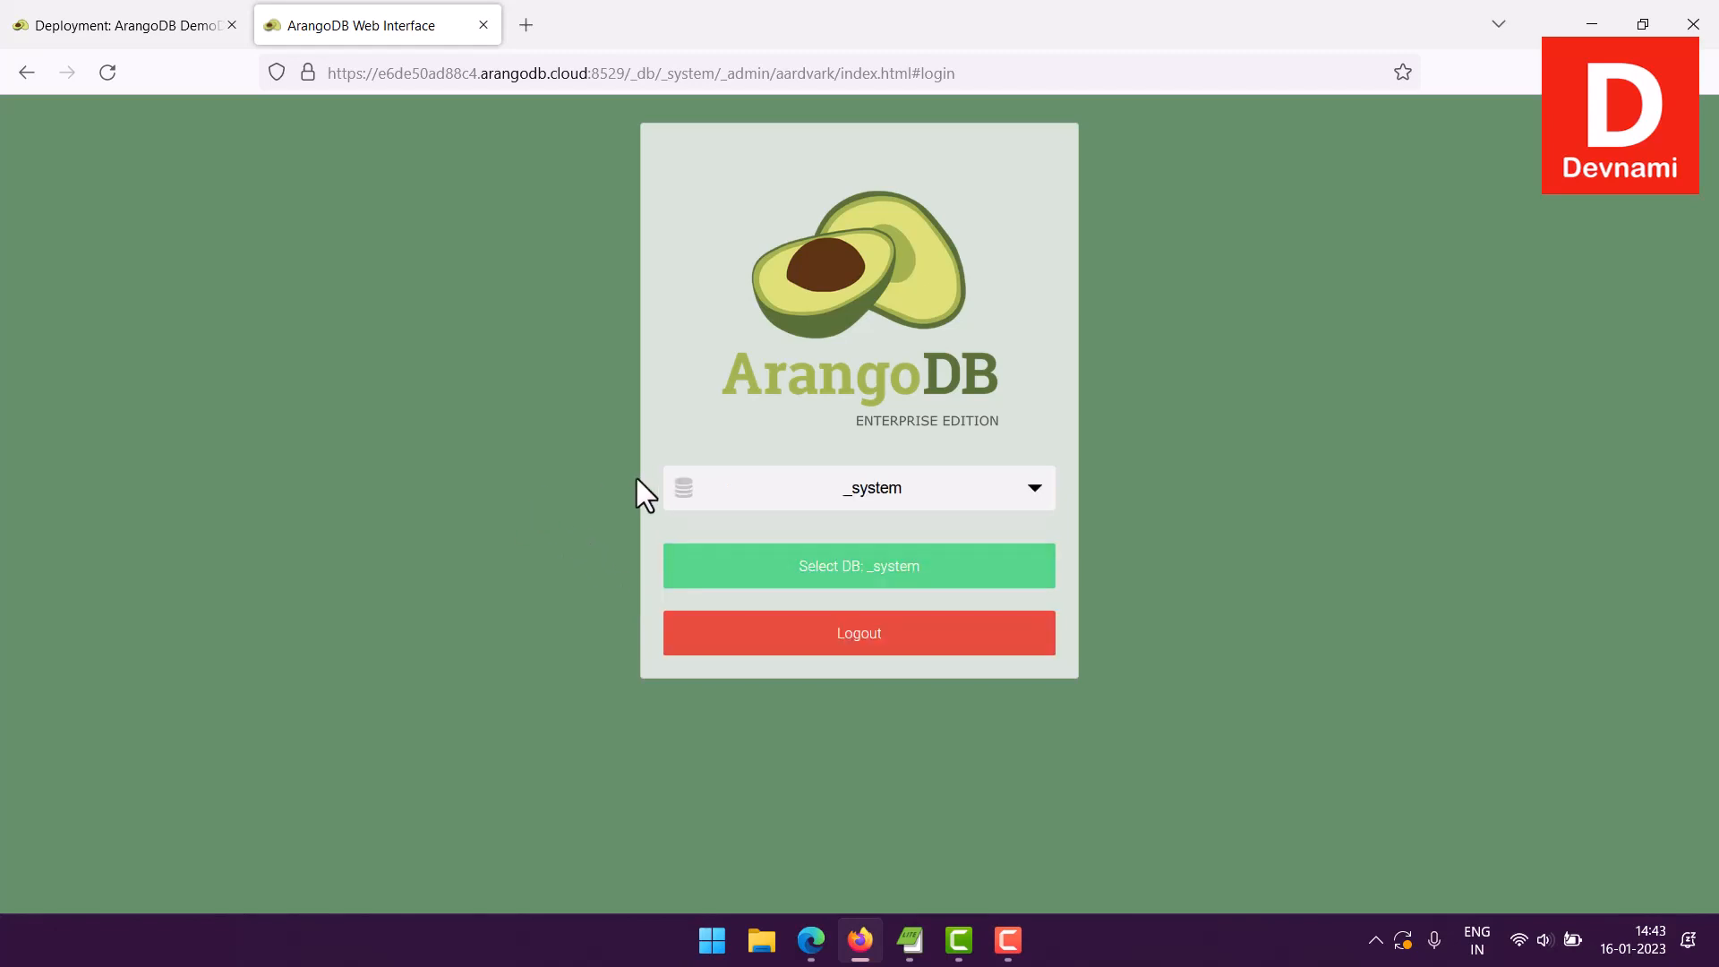
# - Enter the _system database and view the list of databases on the deployment
pyautogui.click(884, 499)
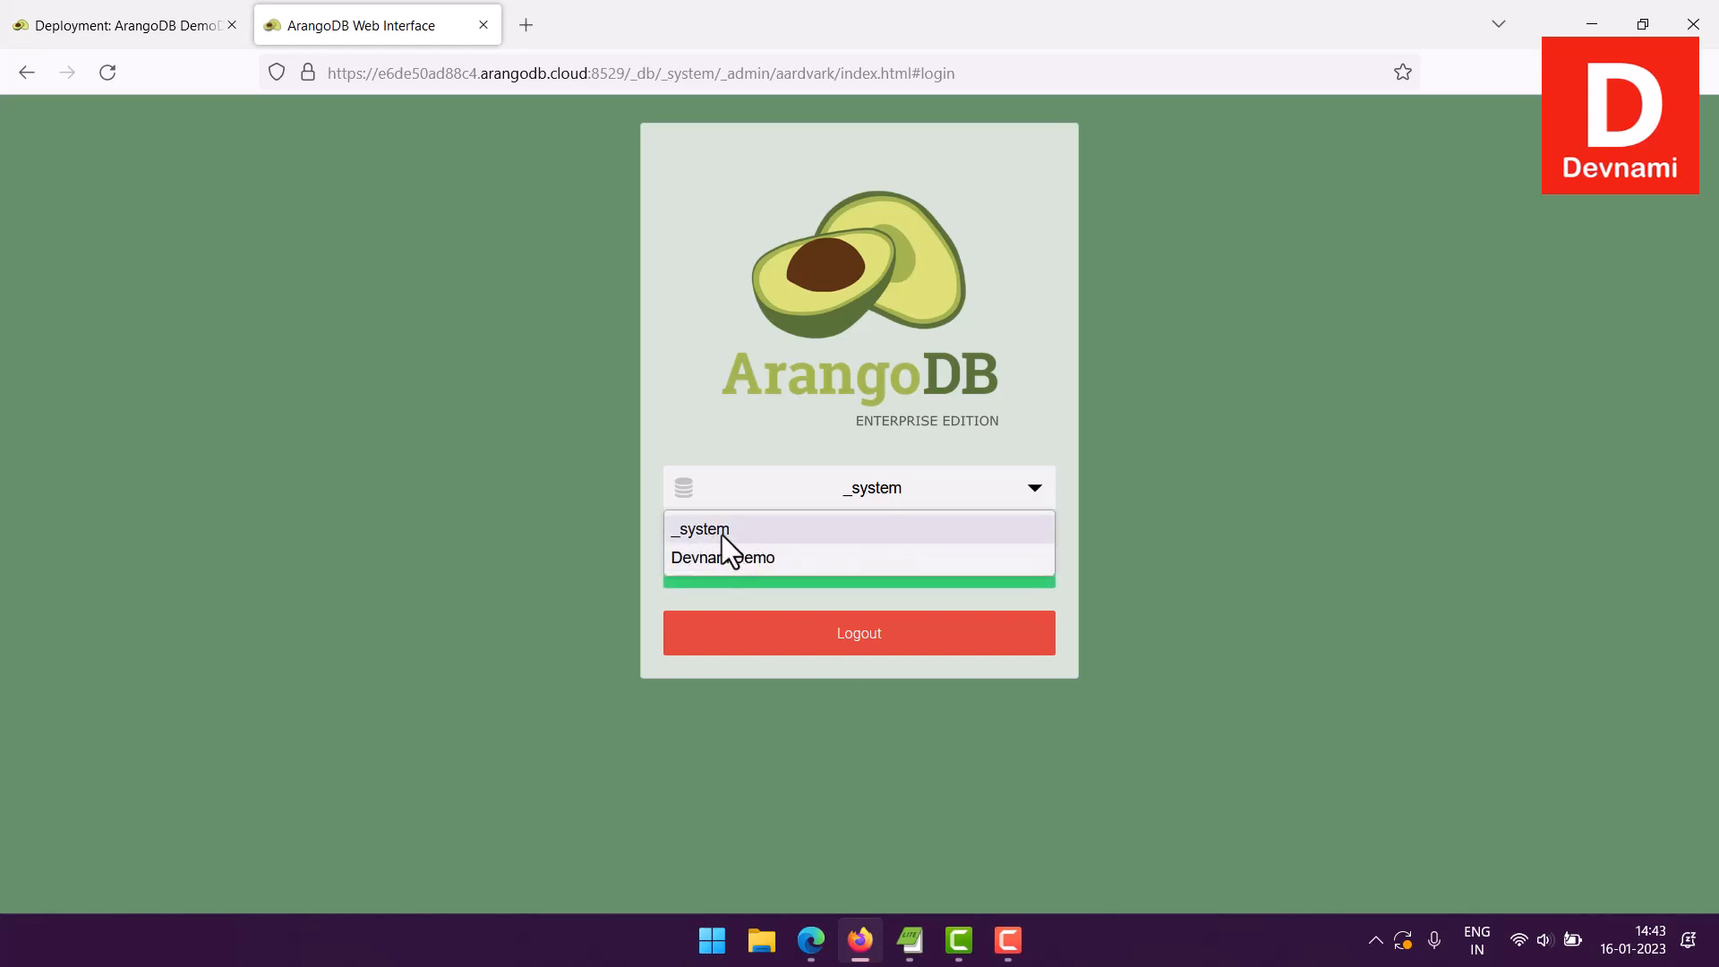
pyautogui.click(563, 489)
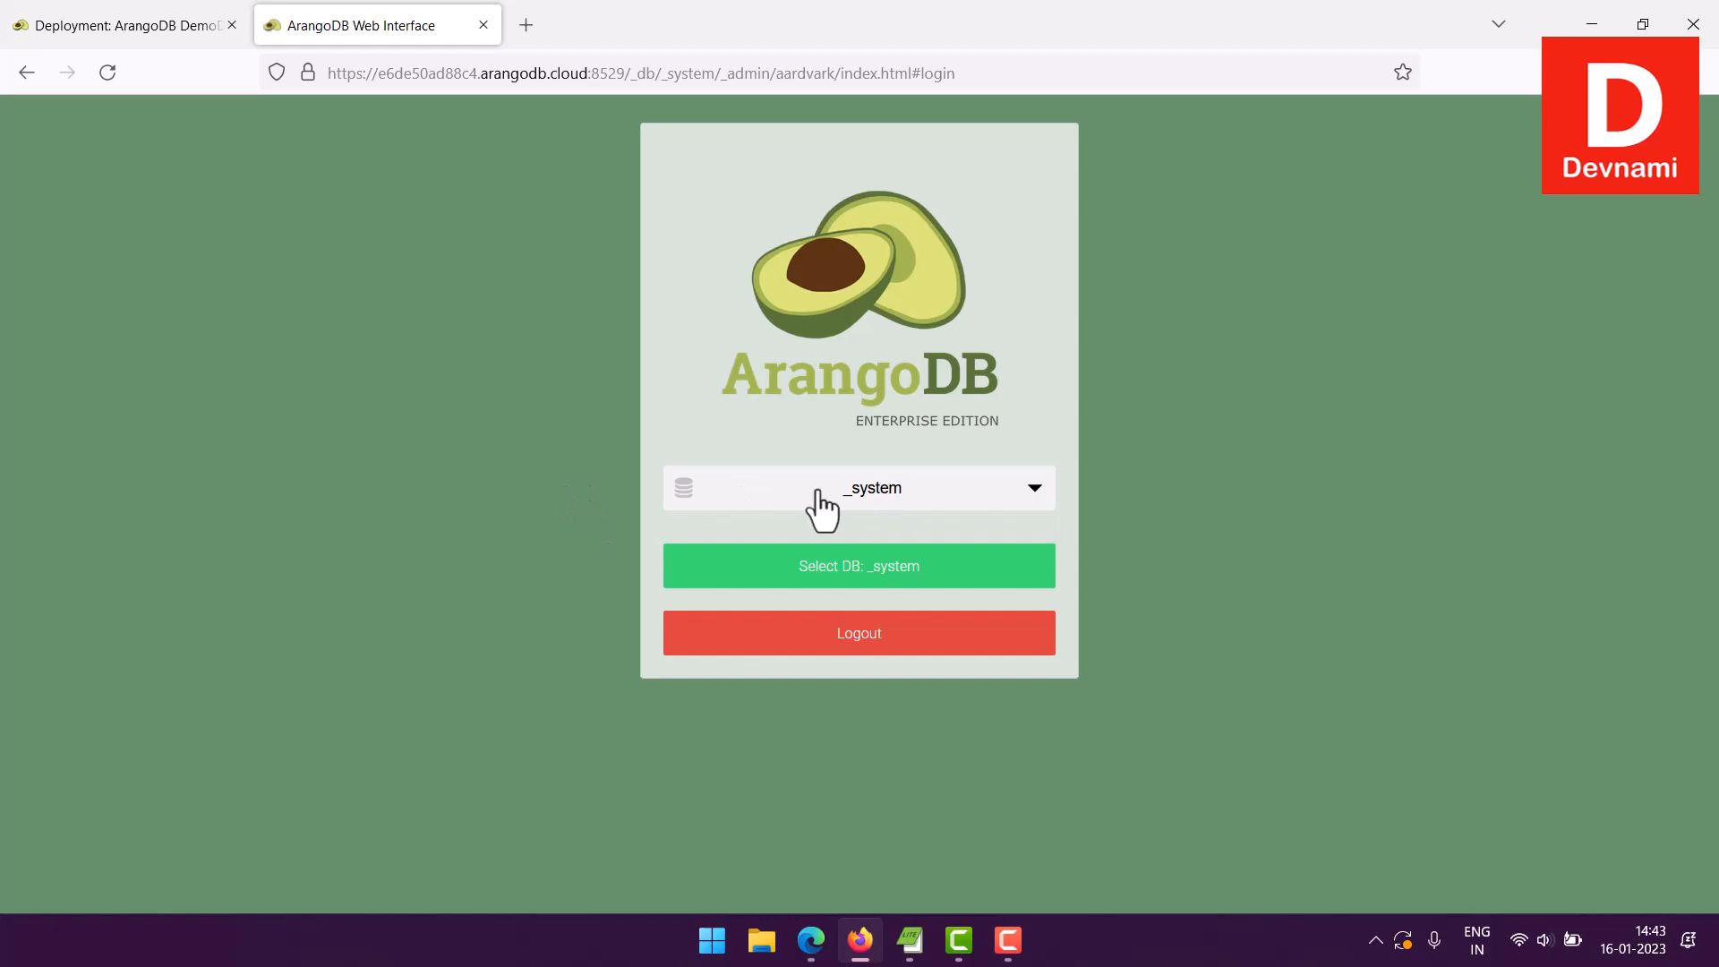
pyautogui.click(840, 573)
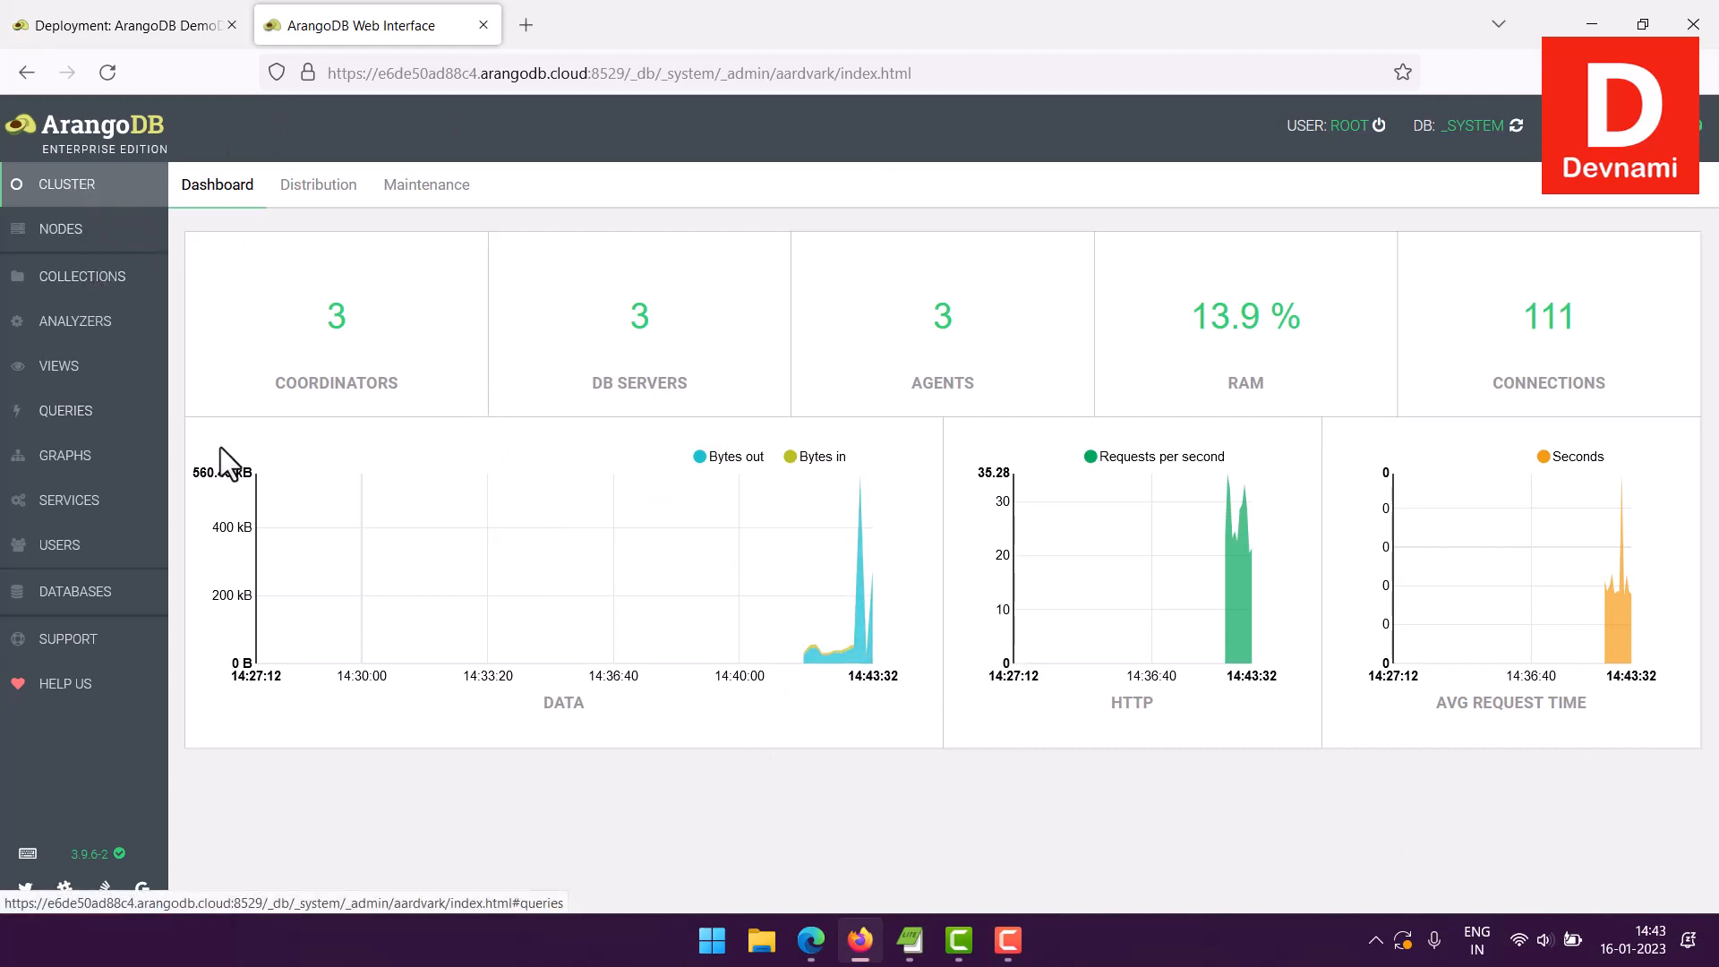
pyautogui.click(90, 608)
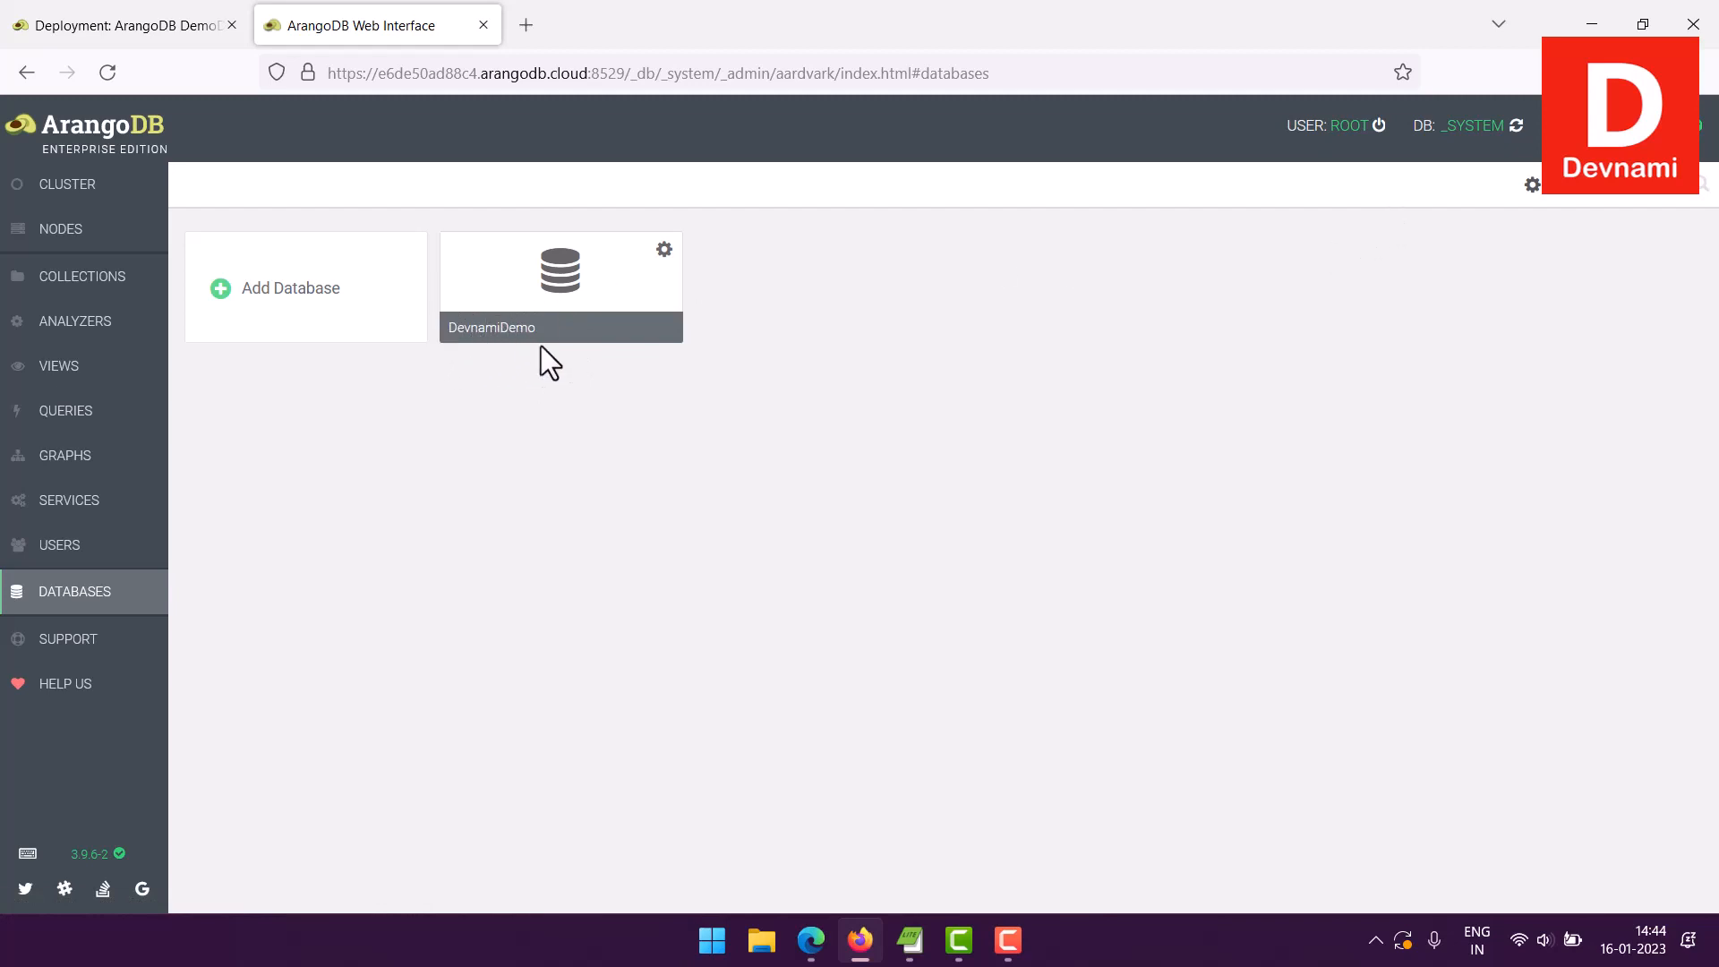
# - Switch the active database from _system to DevnamiDemo
pyautogui.click(1515, 126)
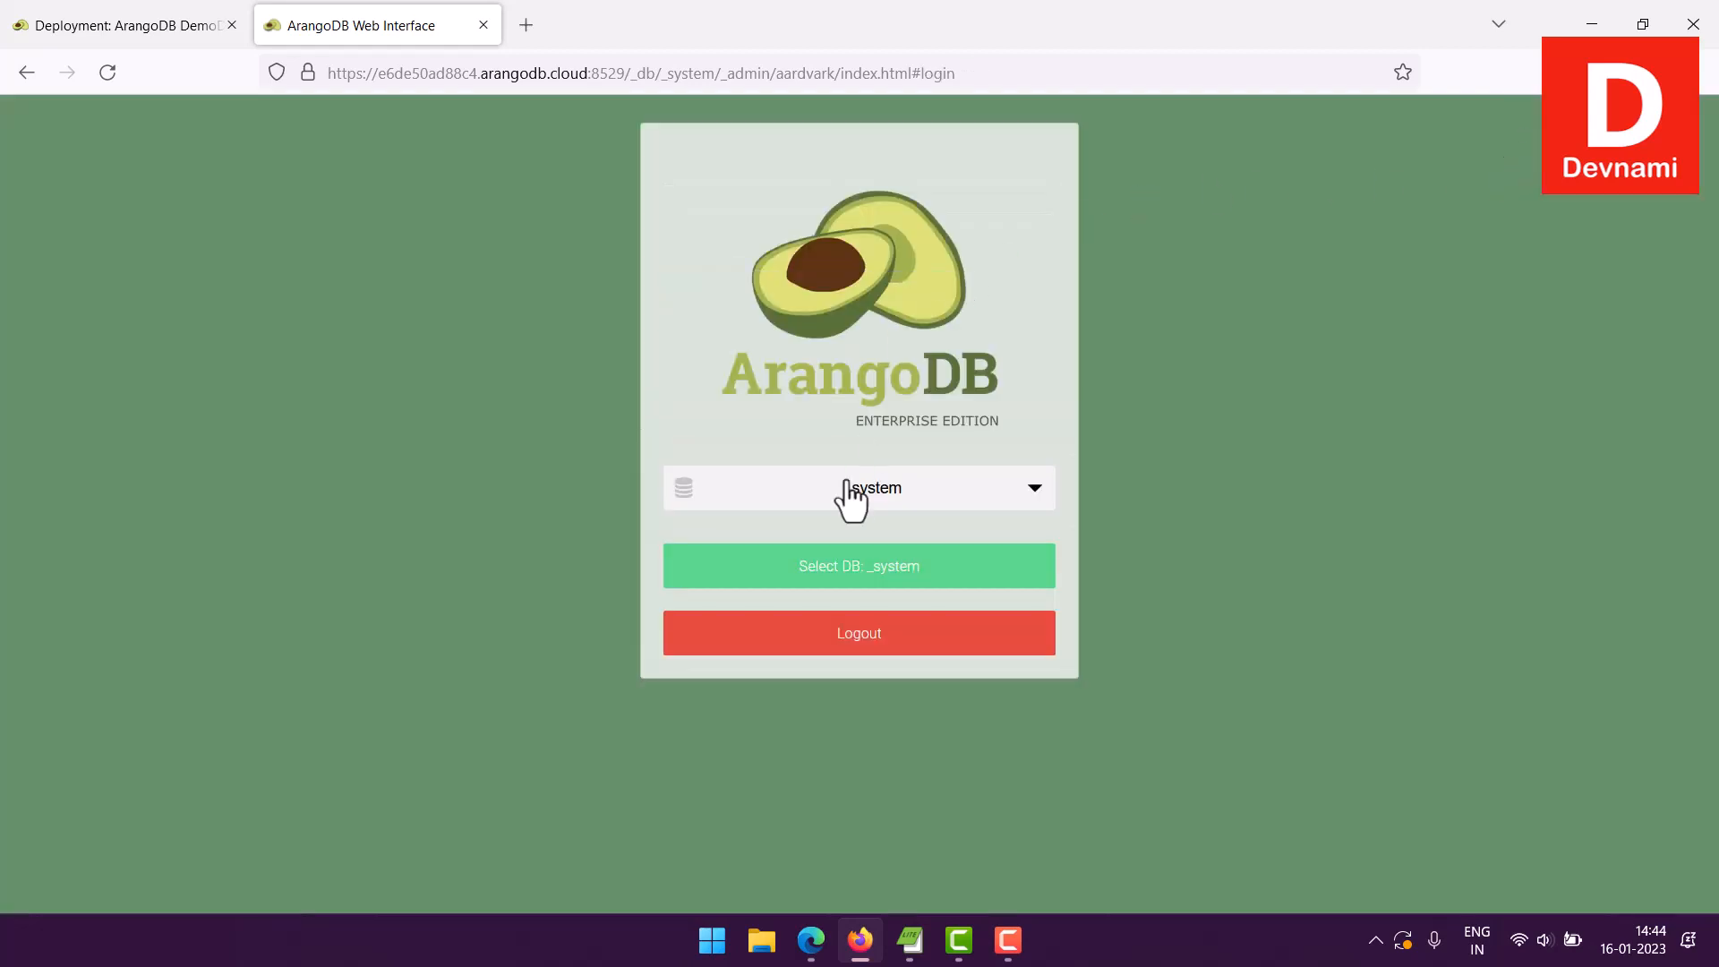
pyautogui.click(847, 498)
pyautogui.click(730, 560)
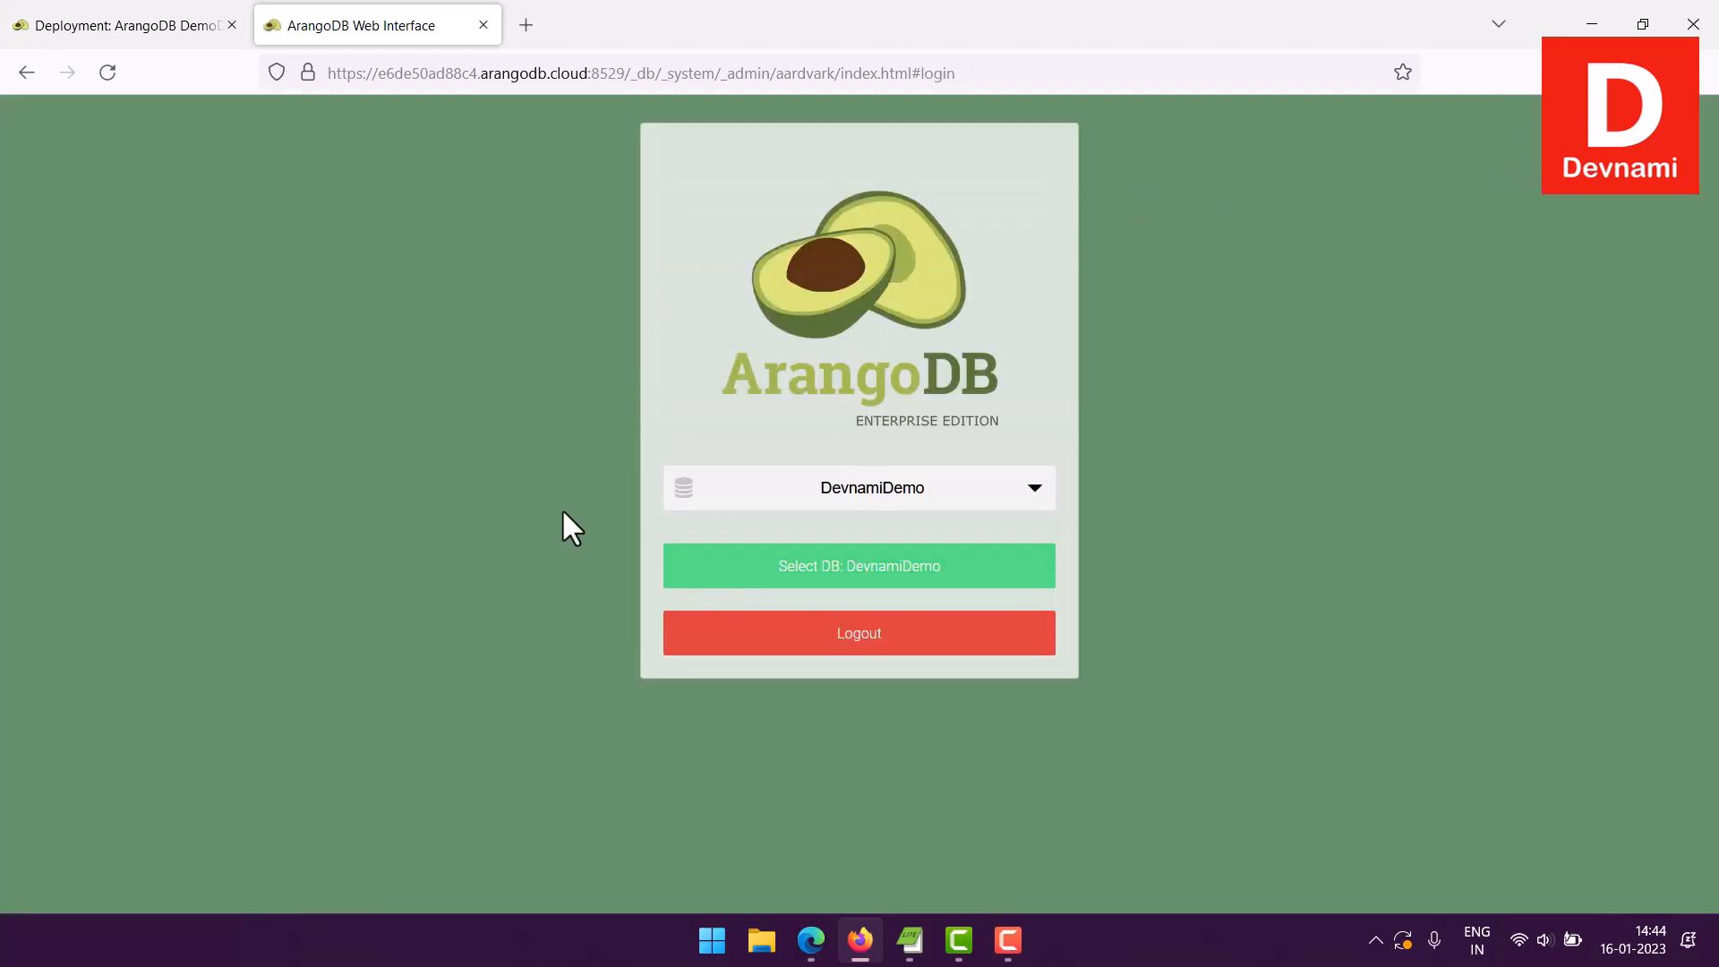
pyautogui.click(803, 578)
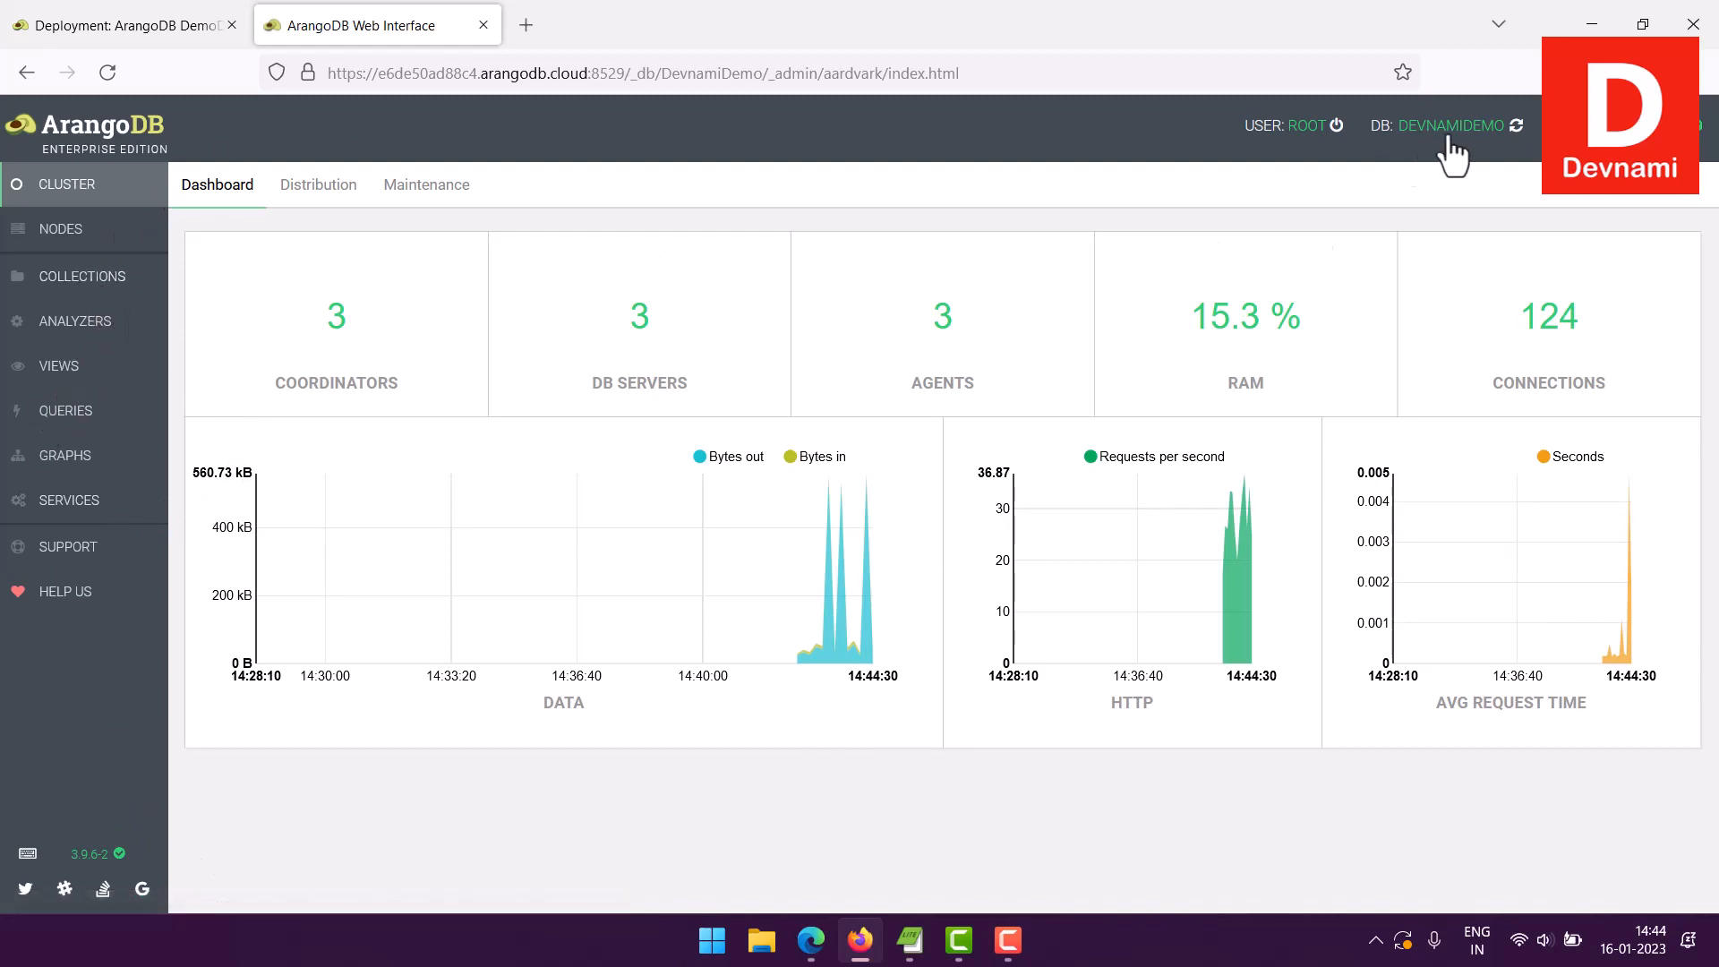
# - Create a Document-type collection named Employee in the DevnamiDemo database
pyautogui.click(69, 280)
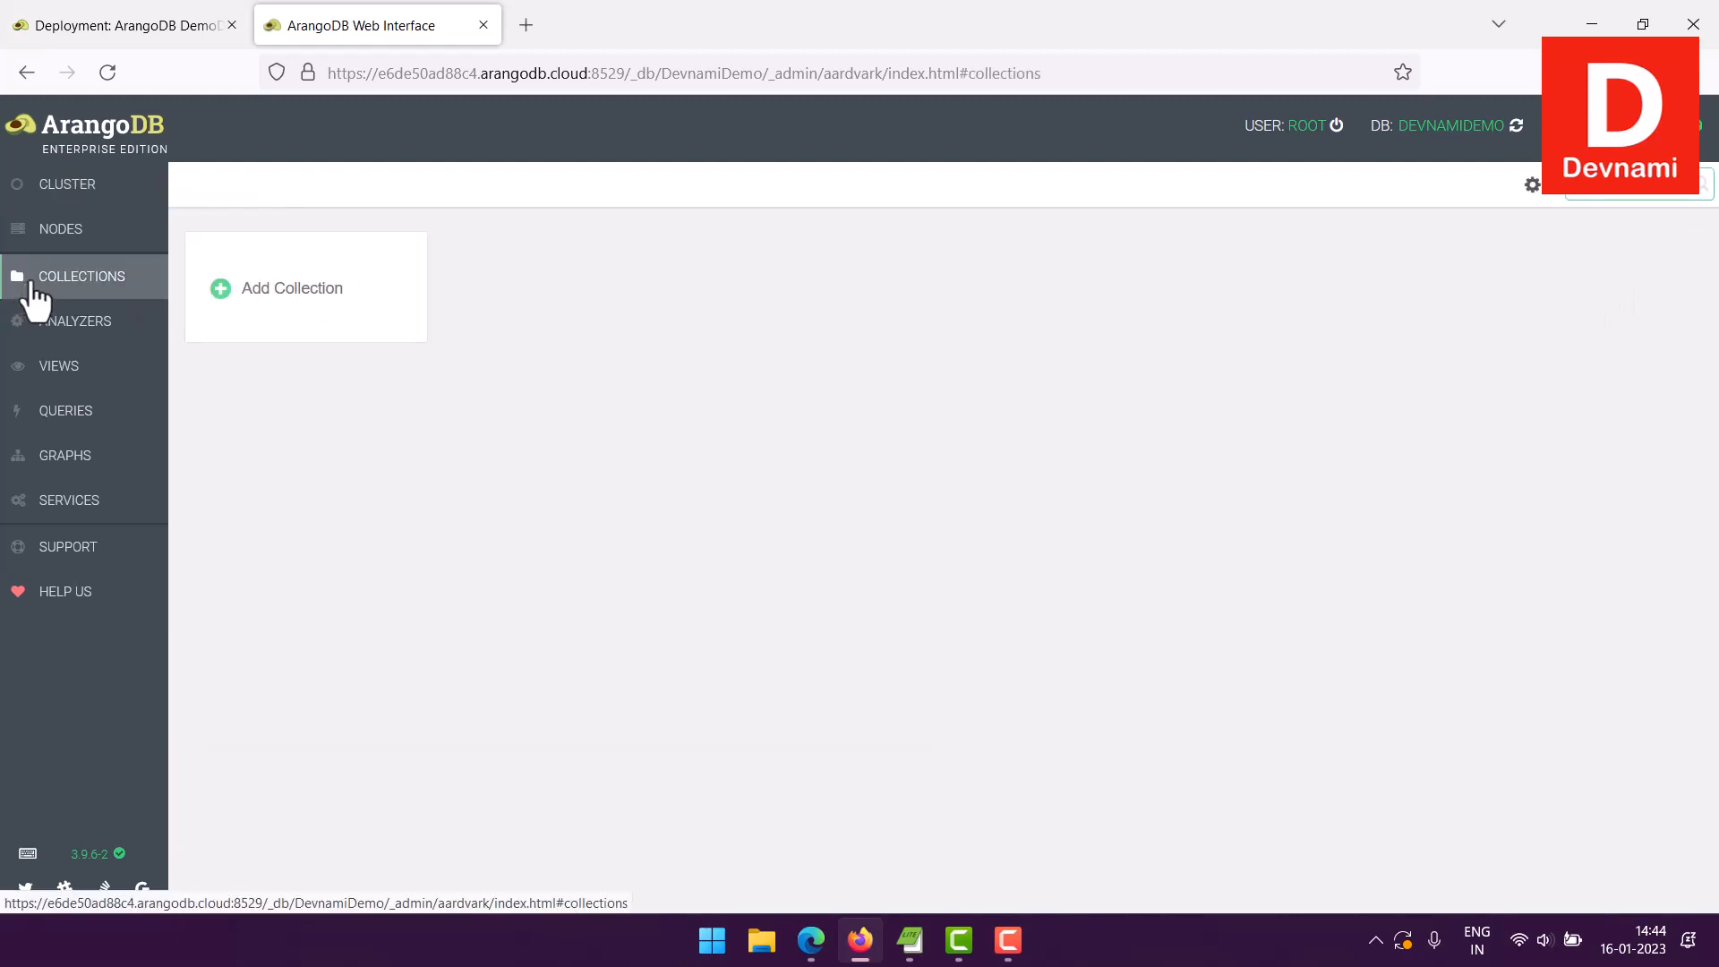
pyautogui.click(279, 300)
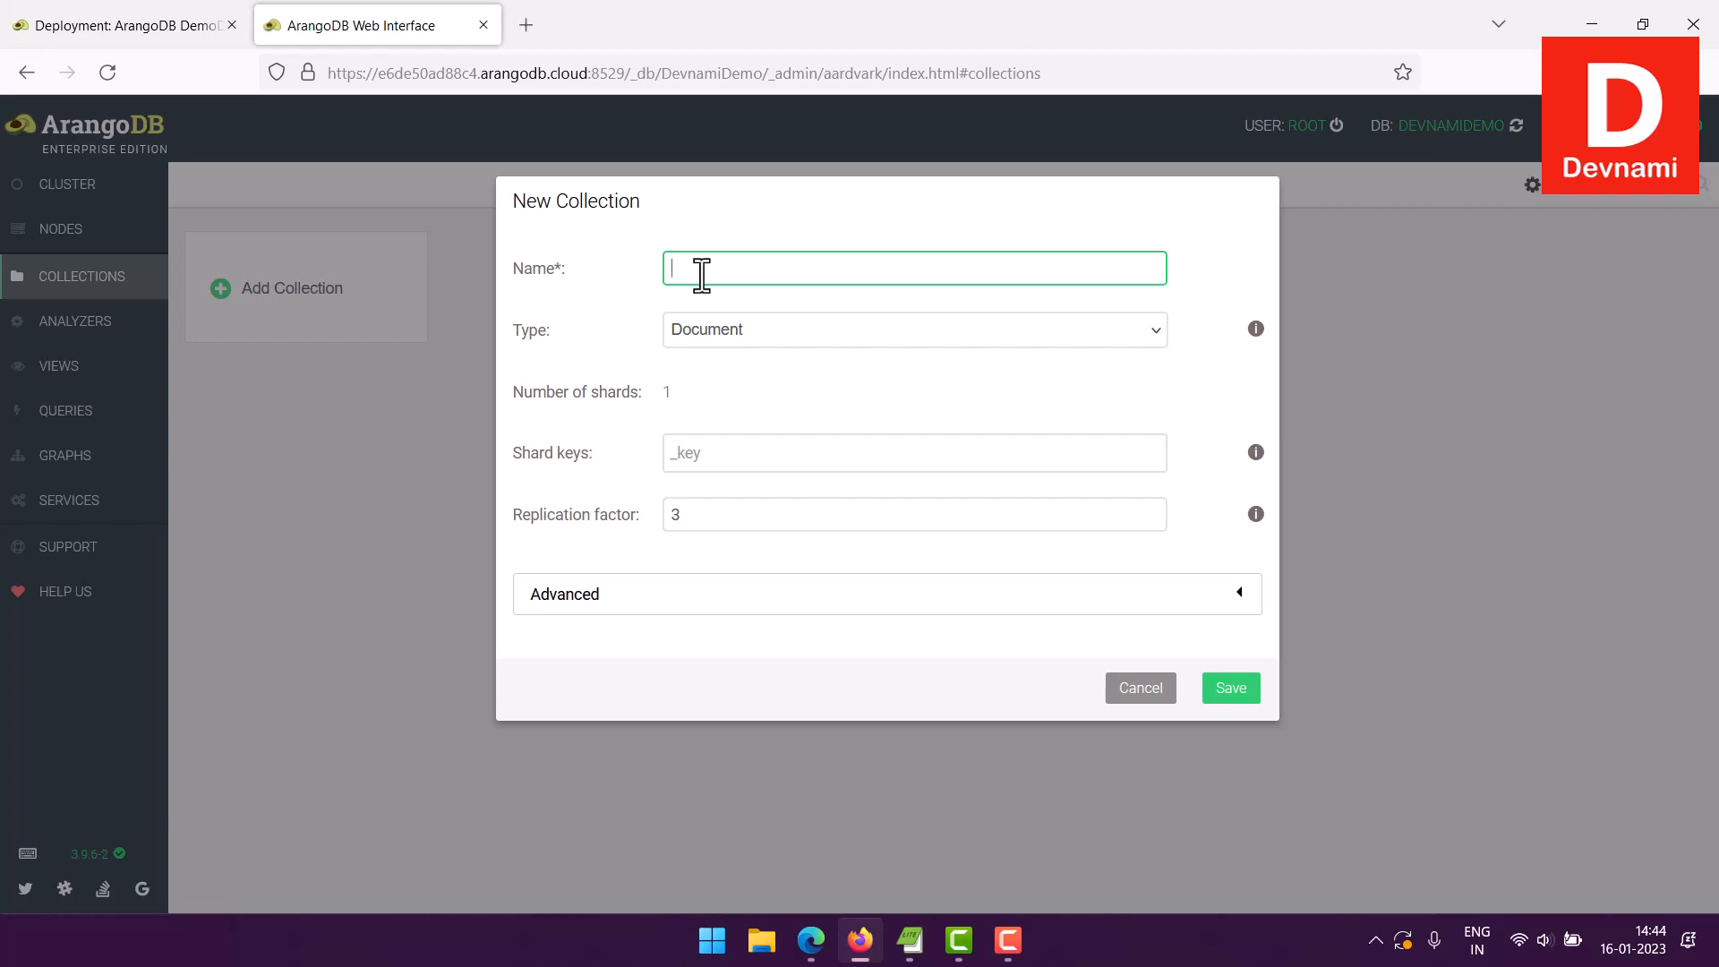
pyautogui.write('Employee')
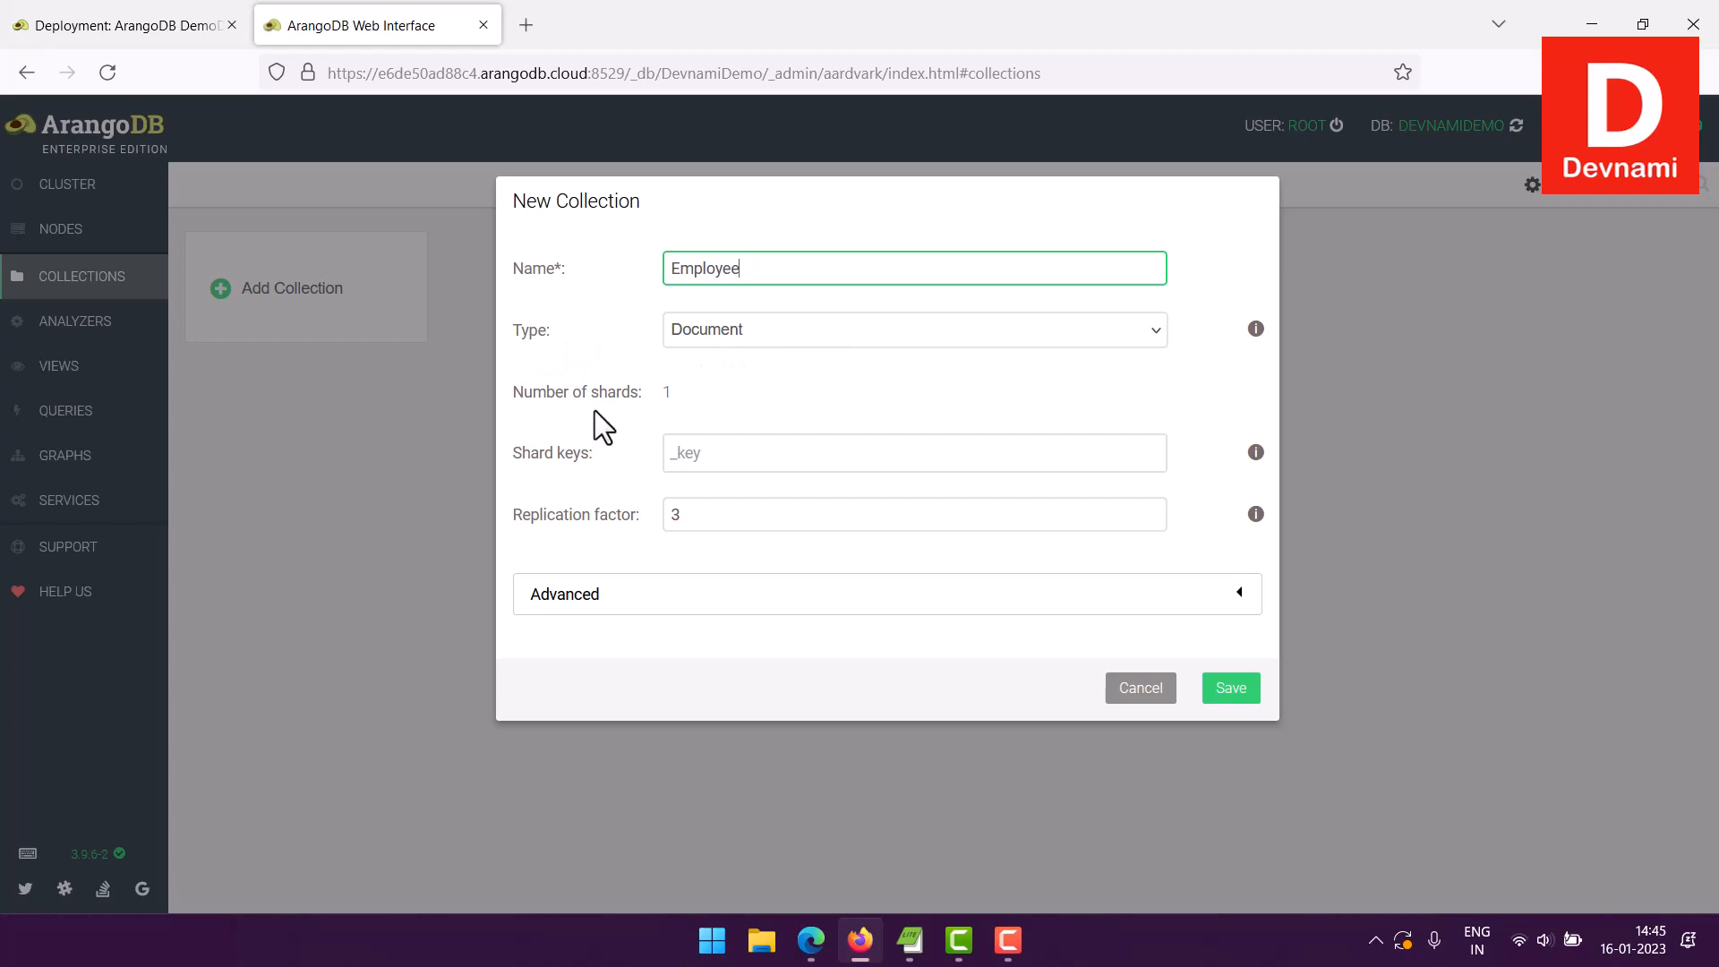
pyautogui.click(1235, 690)
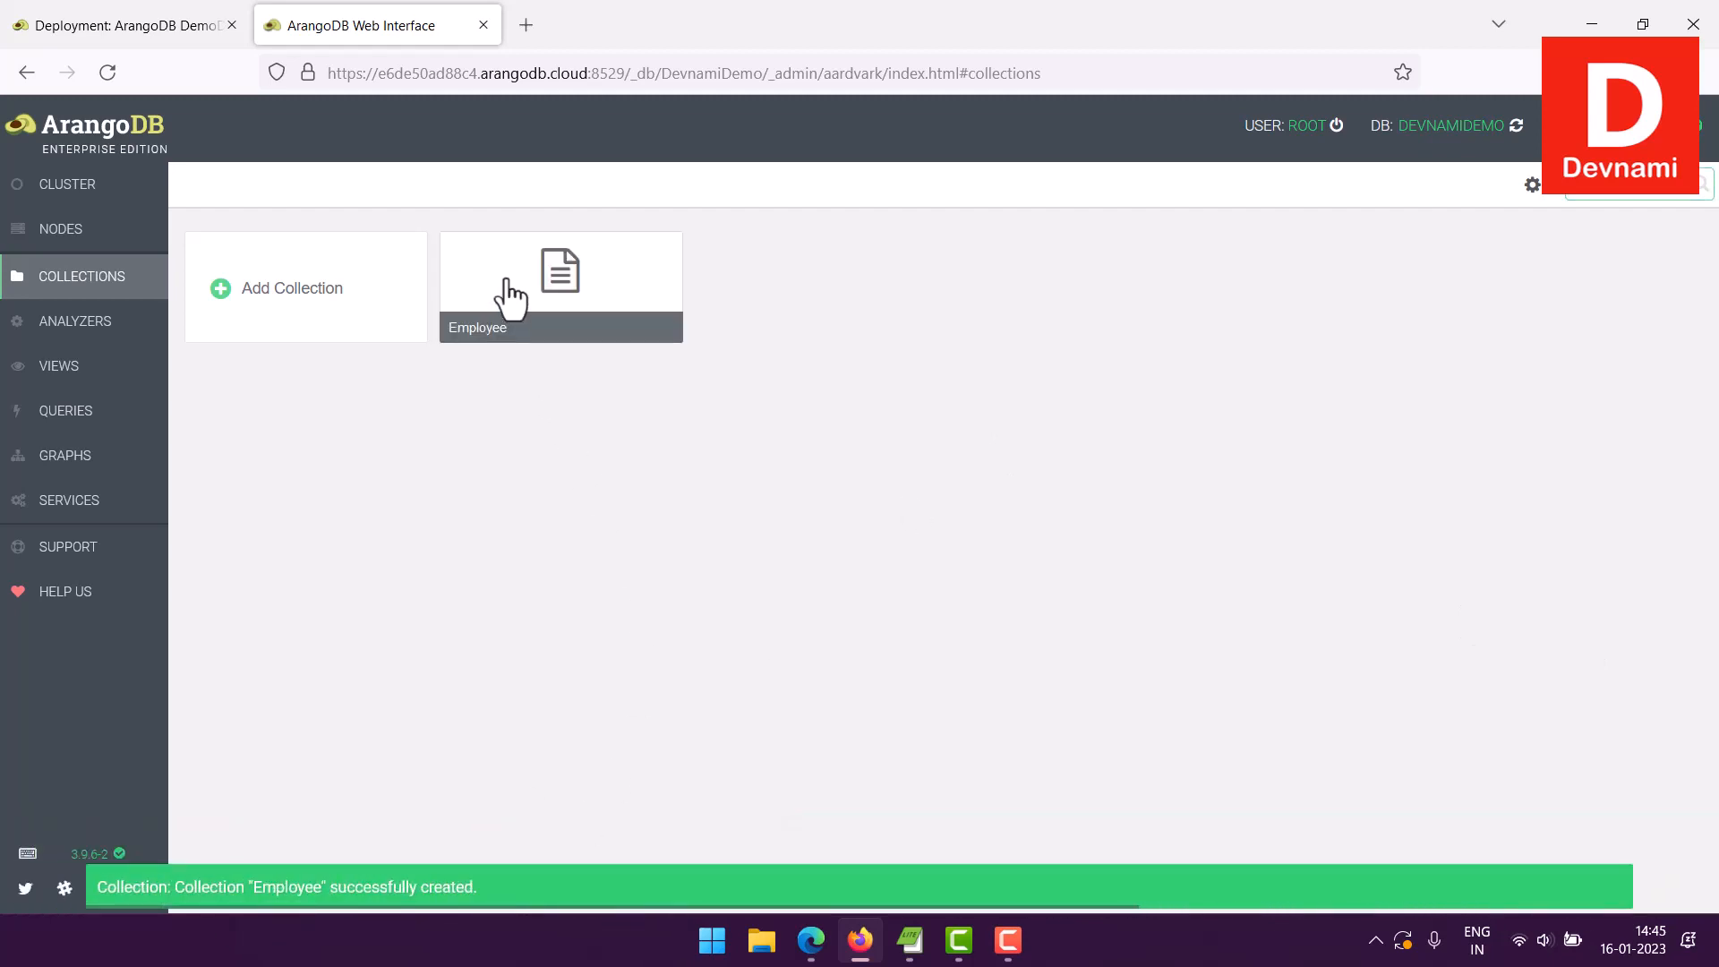
# - Open the Employee collection and start a new document whose body has a 'Name' field holding the employee's name
pyautogui.click(508, 298)
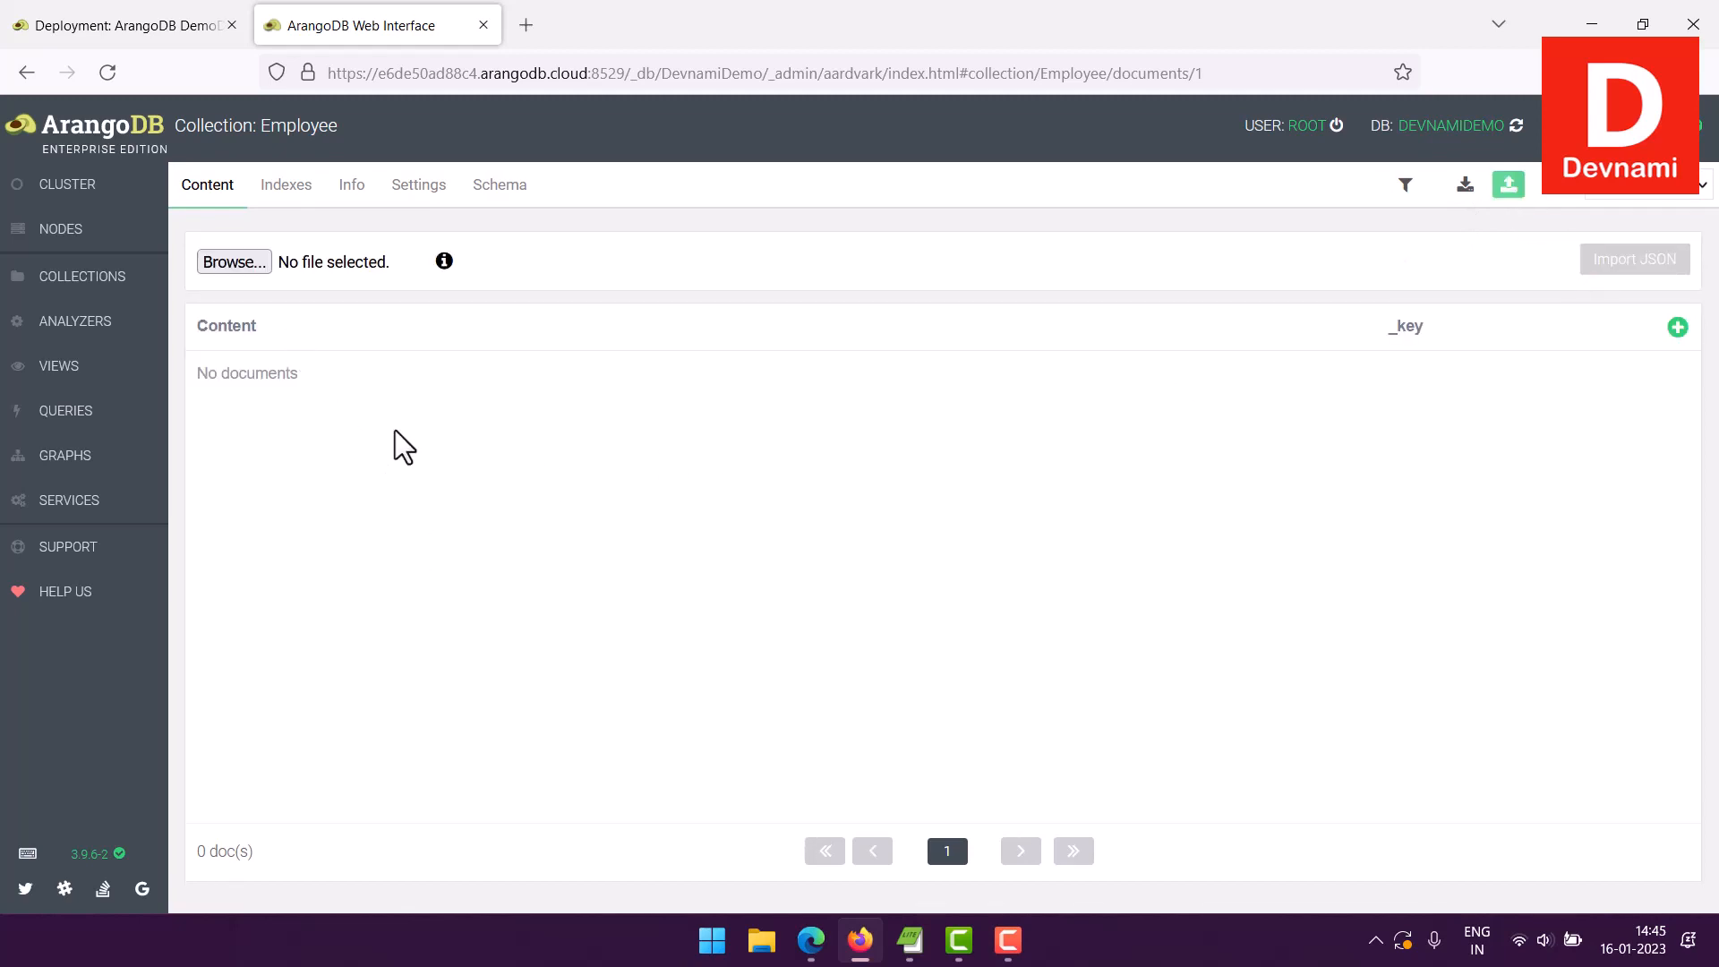
pyautogui.click(1465, 186)
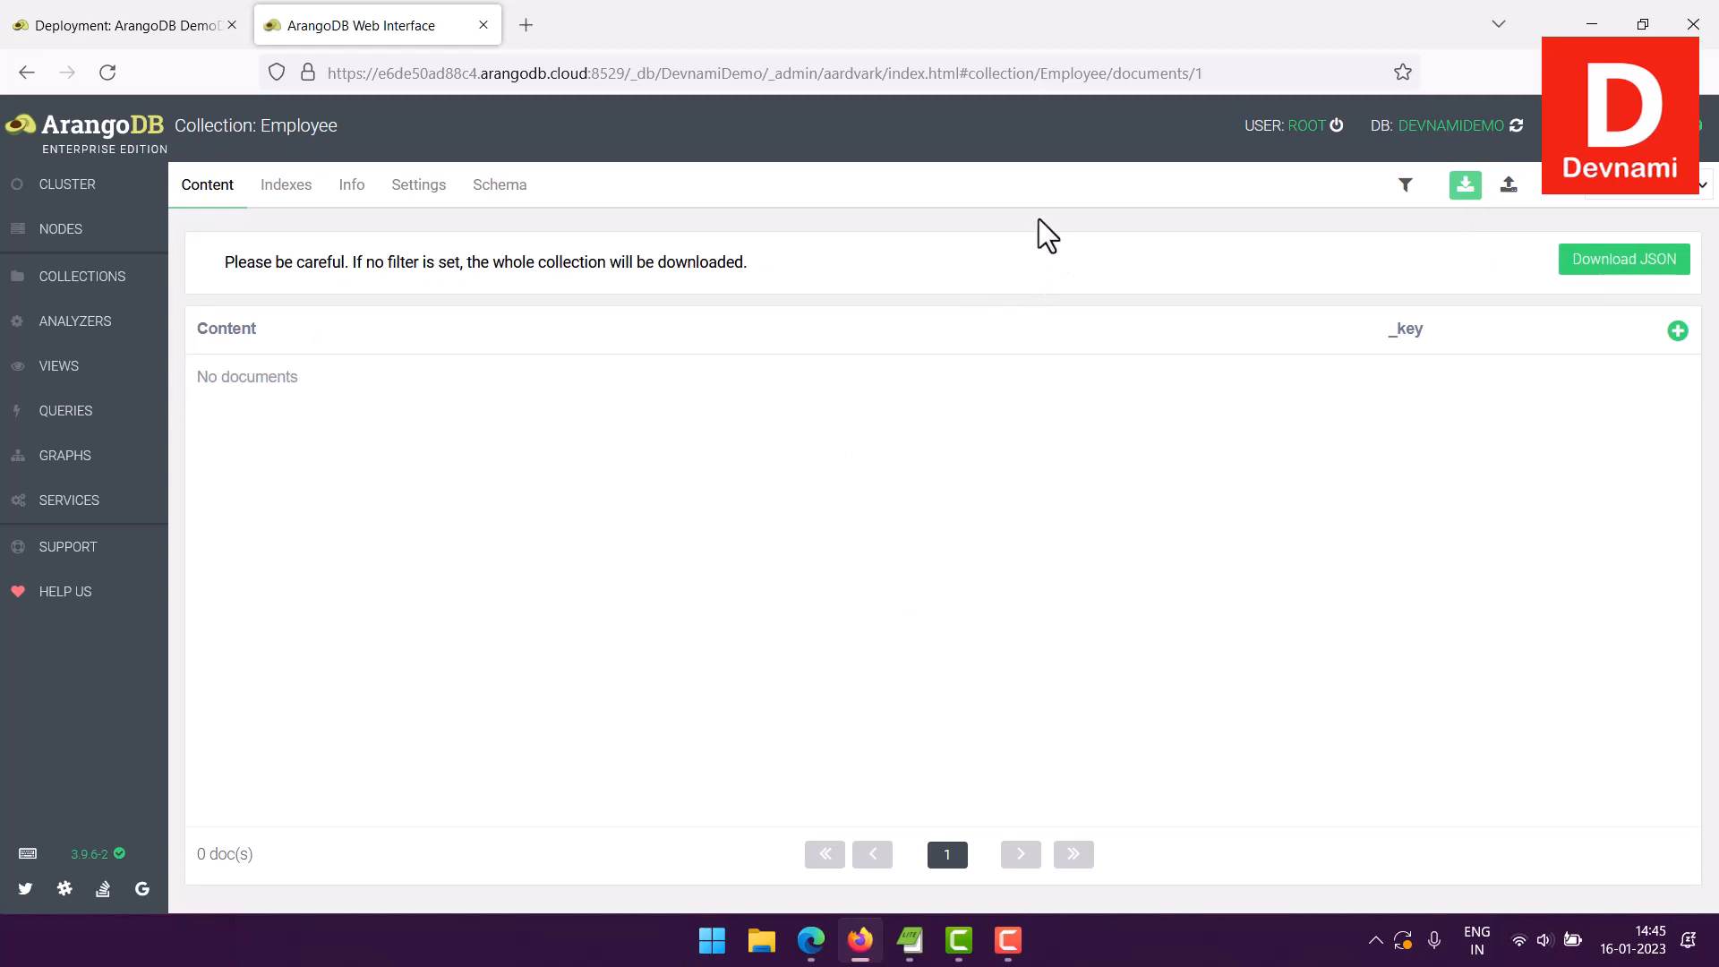
pyautogui.click(1678, 331)
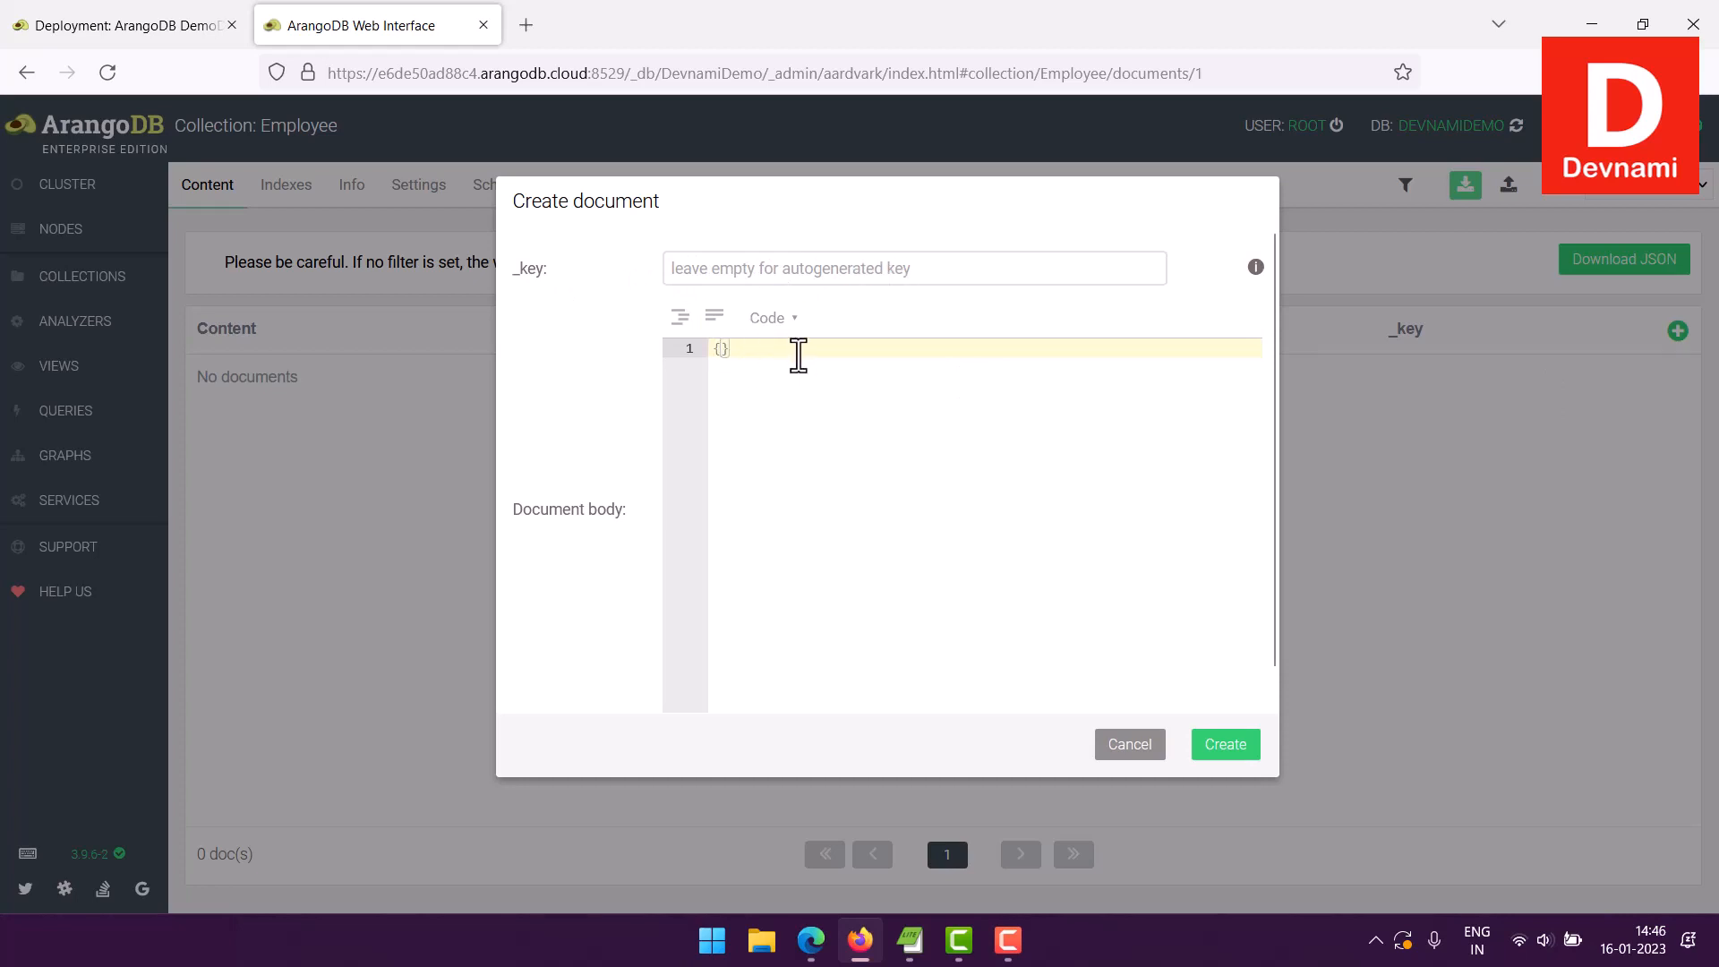
pyautogui.press('Return')
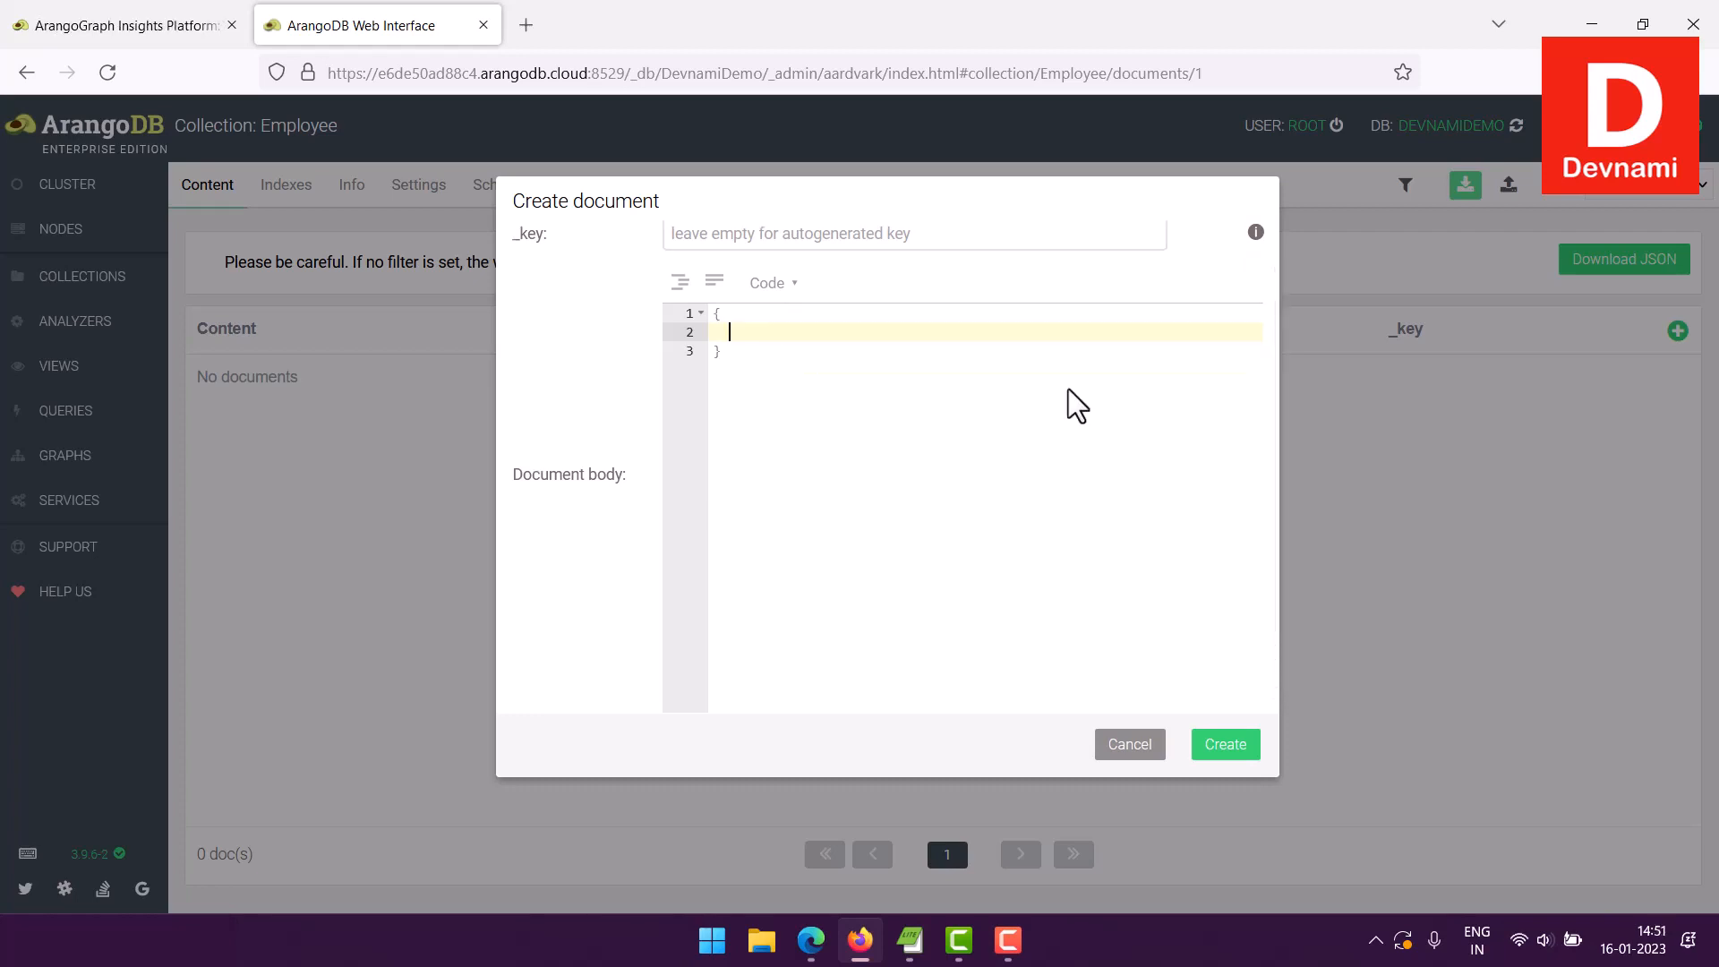
pyautogui.write('"')
pyautogui.write('Name')
pyautogui.write("':'")
pyautogui.write("Mahesh',")
pyautogui.press('Return')
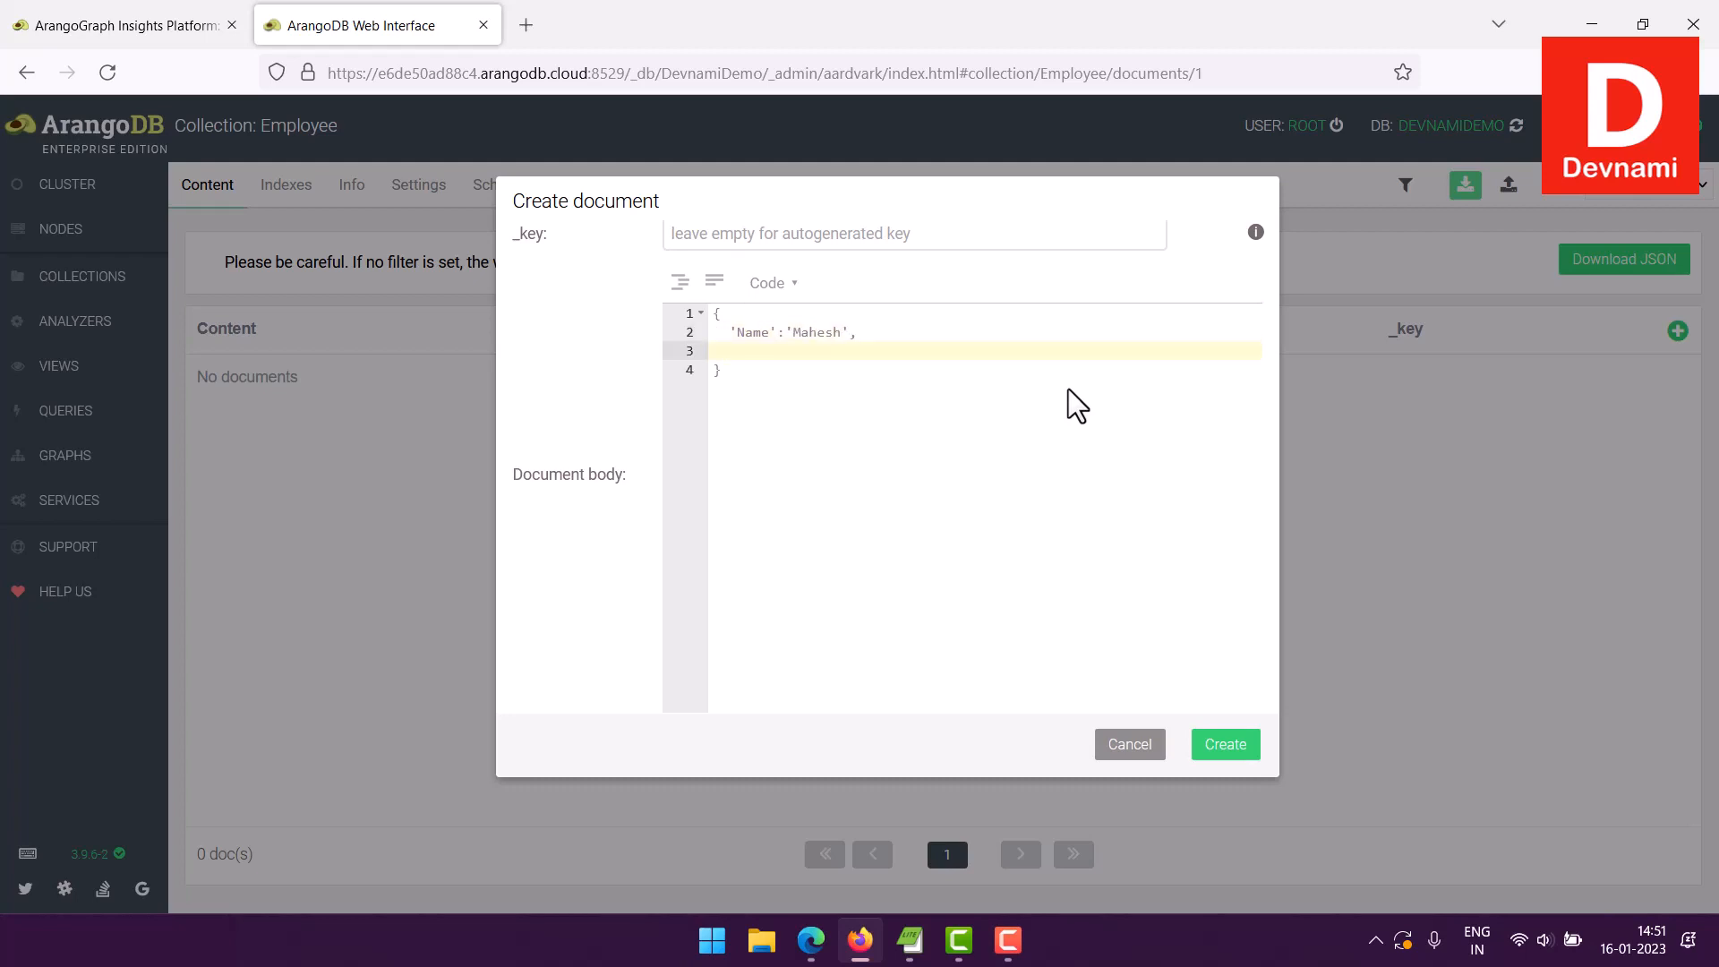
# - Add a 'Phone' field with the employee's phone number and a 'Salary' field of 24566, and create the document
pyautogui.write("Phone': 234566,")
pyautogui.press('Return')
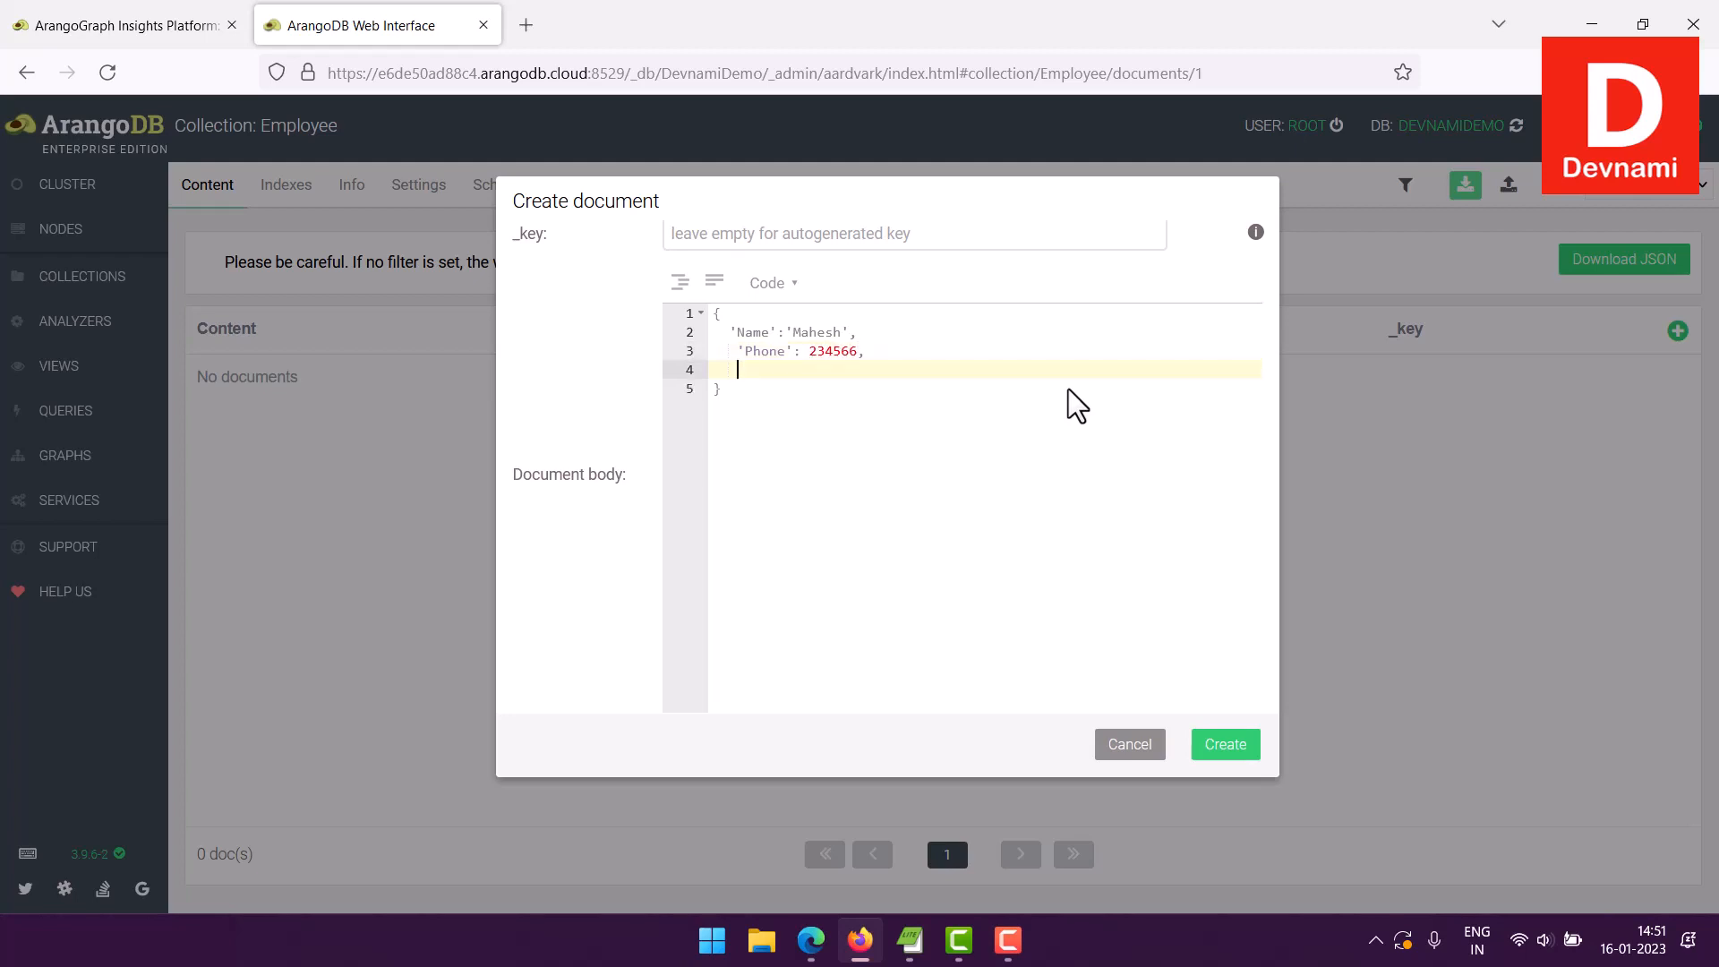
pyautogui.write("'Salary': 24566")
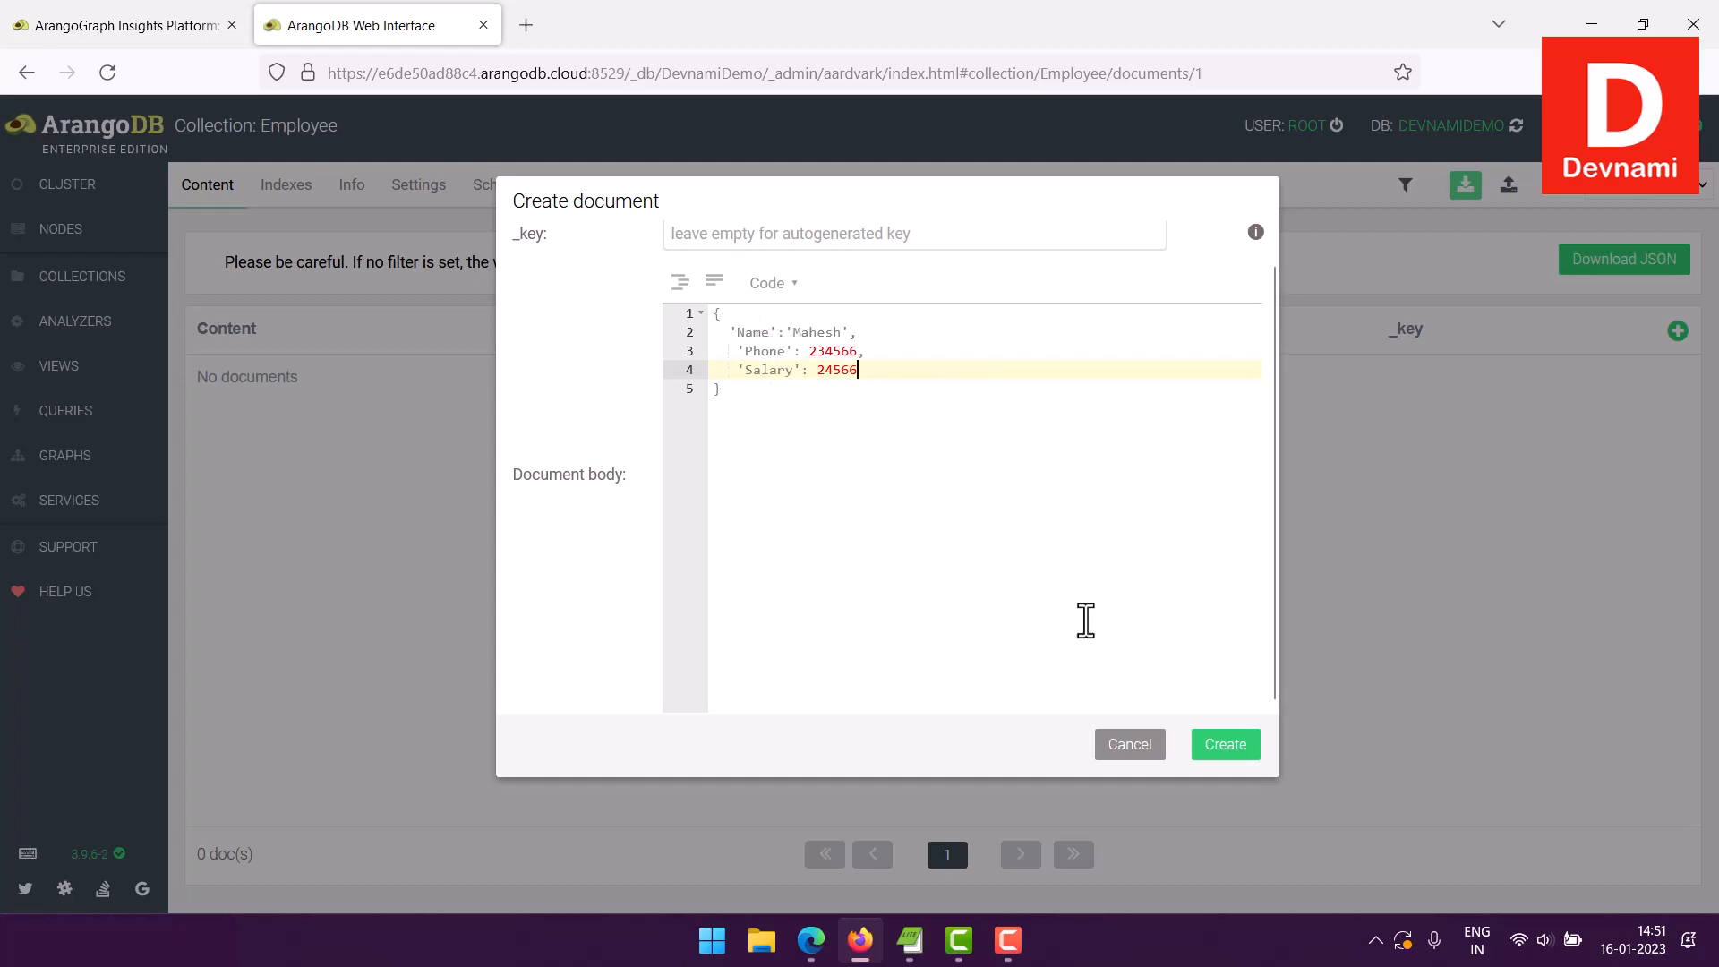
pyautogui.click(1228, 765)
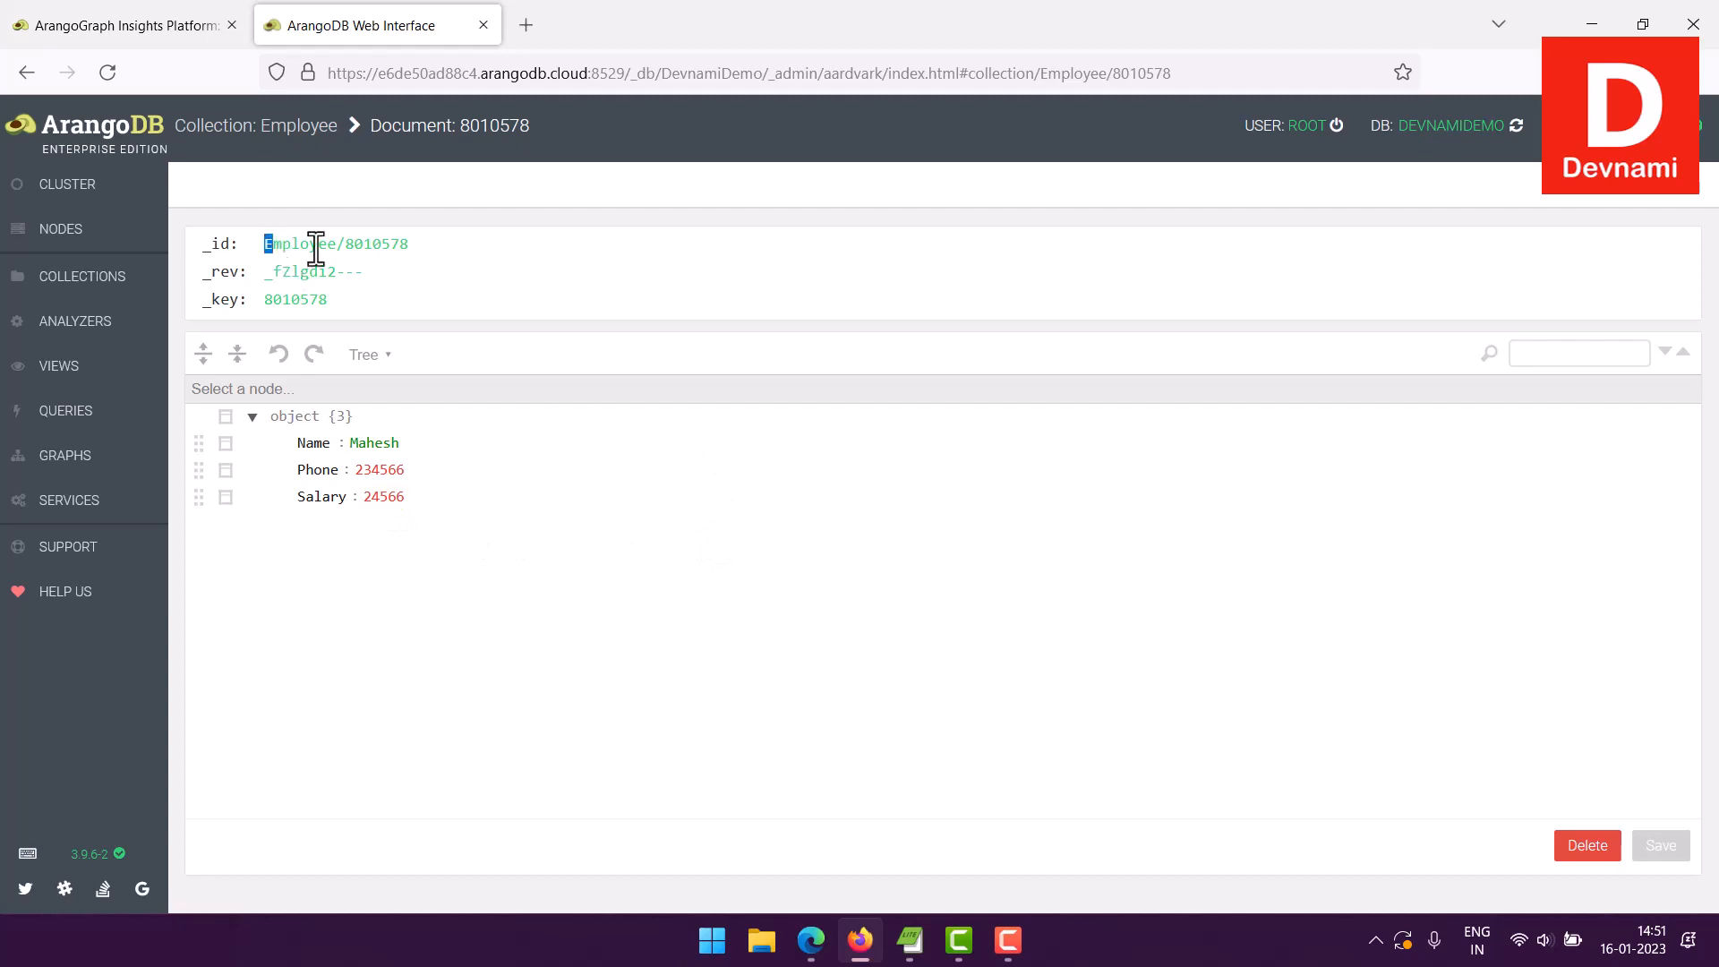
# - Look at the new document's _id and reopen the document from the Employee collection's content list
pyautogui.moveTo(266, 244); pyautogui.dragTo(338, 250)
pyautogui.click(383, 251)
pyautogui.tripleClick(382, 251)
pyautogui.click(385, 248)
pyautogui.click(128, 295)
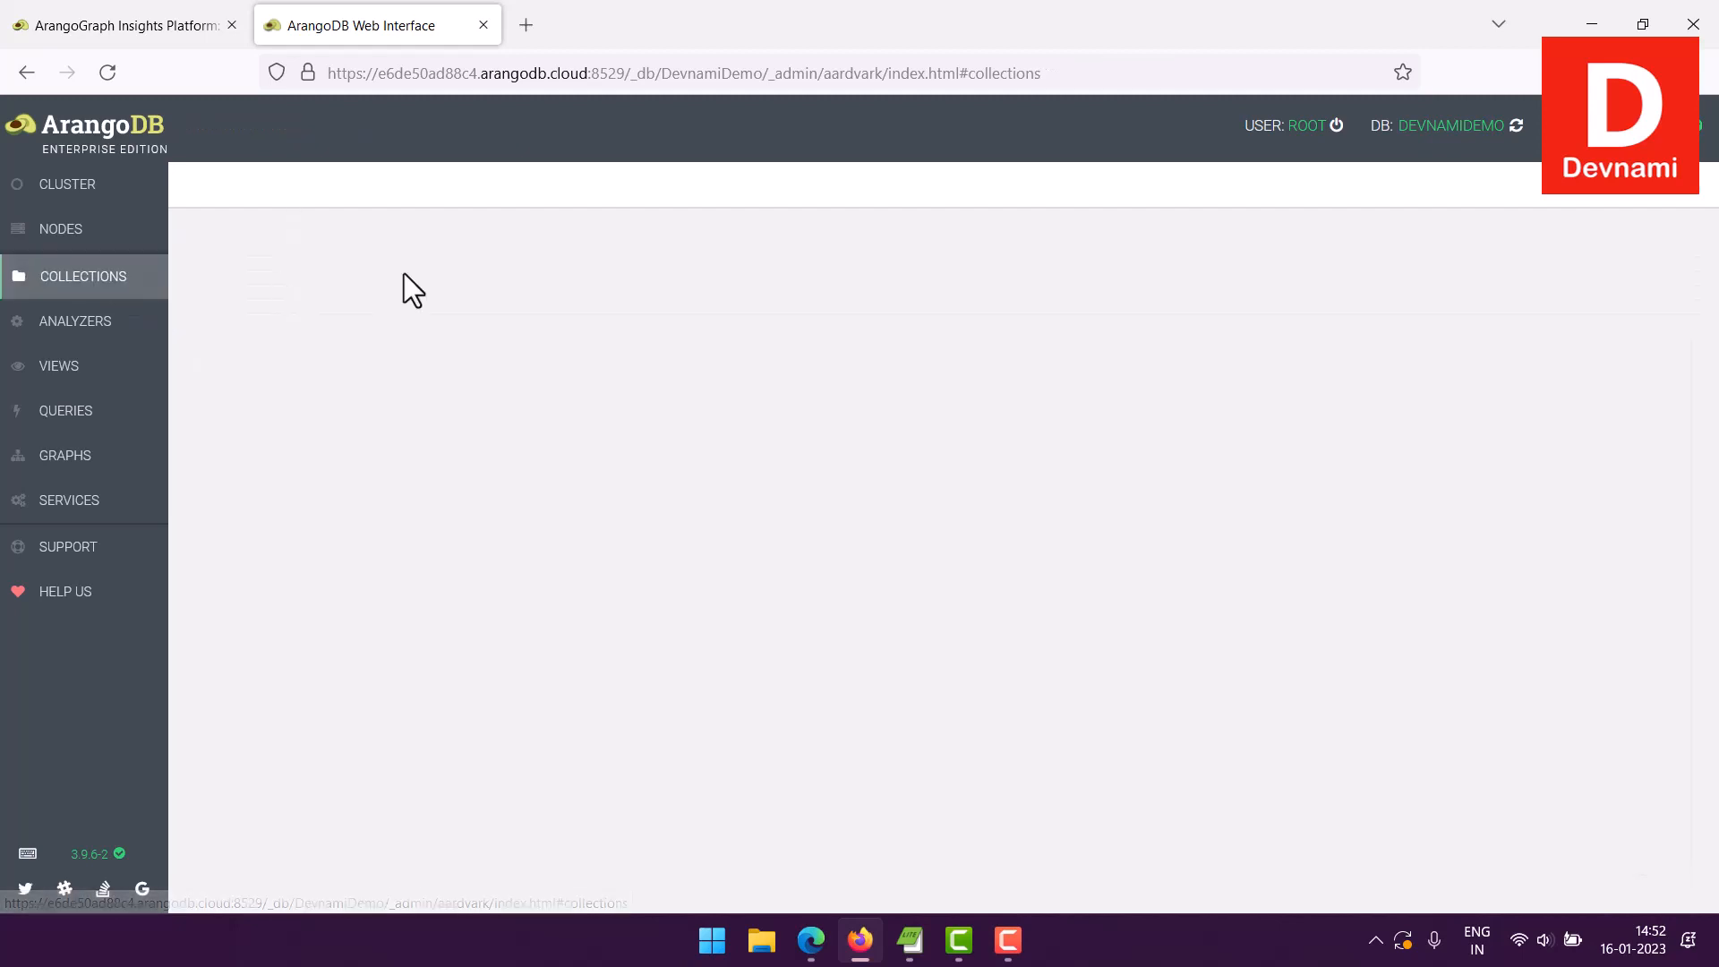
pyautogui.click(542, 276)
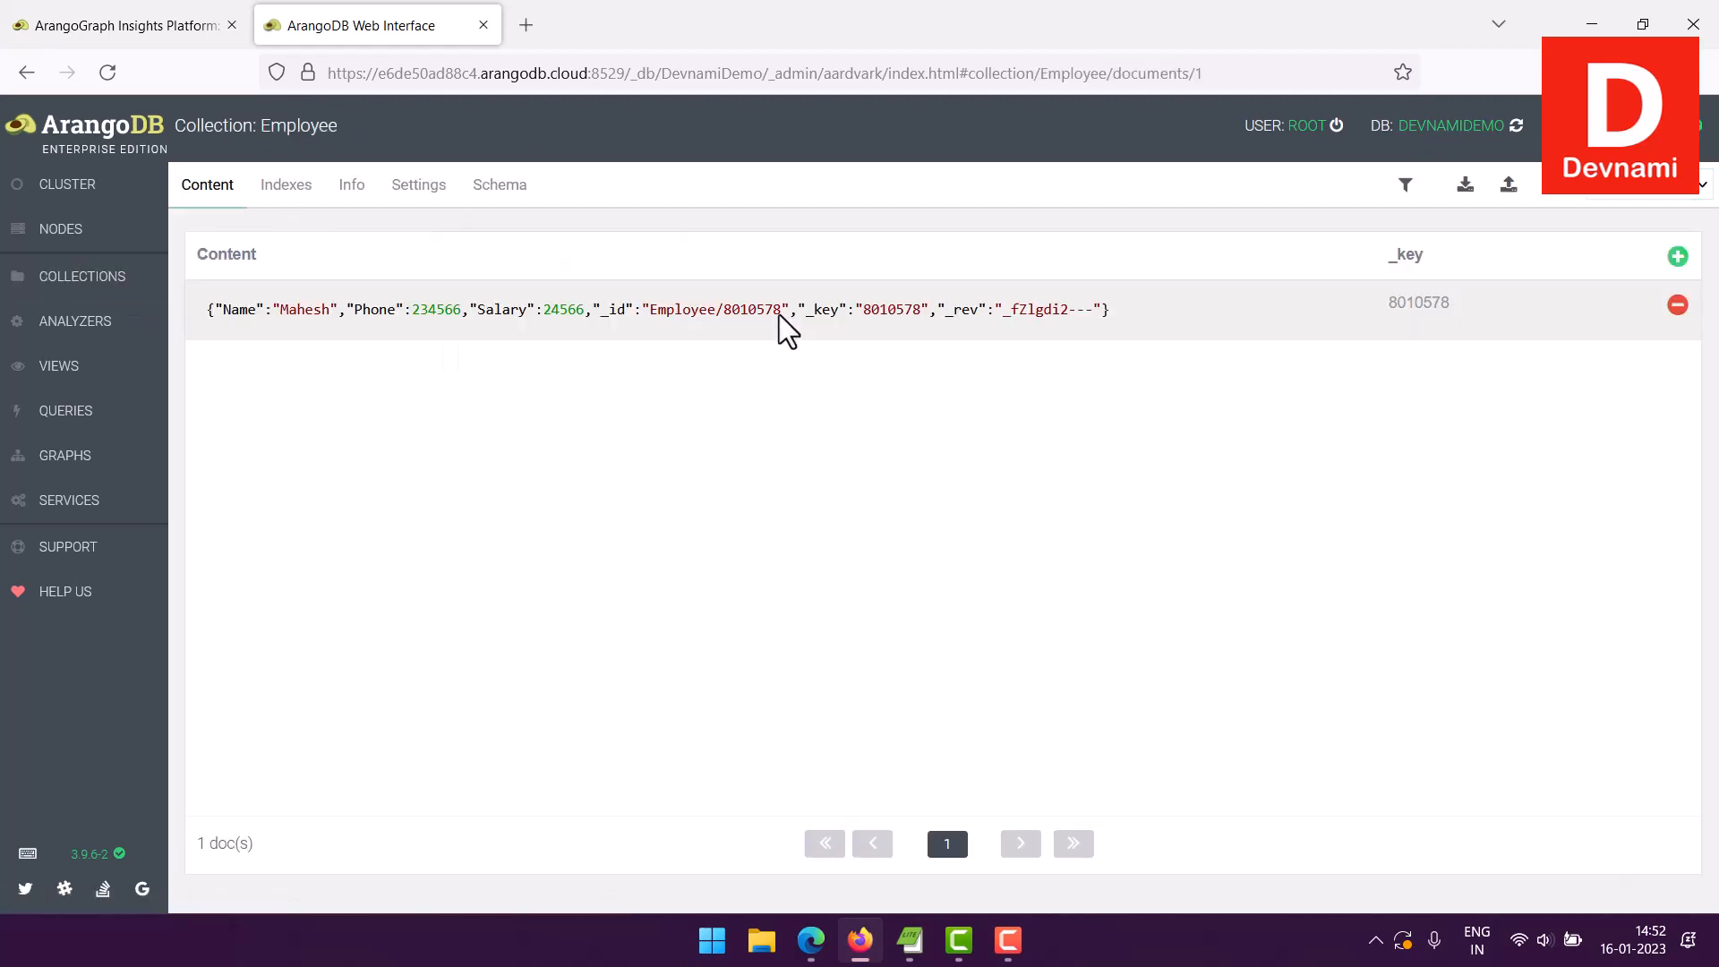
pyautogui.click(499, 314)
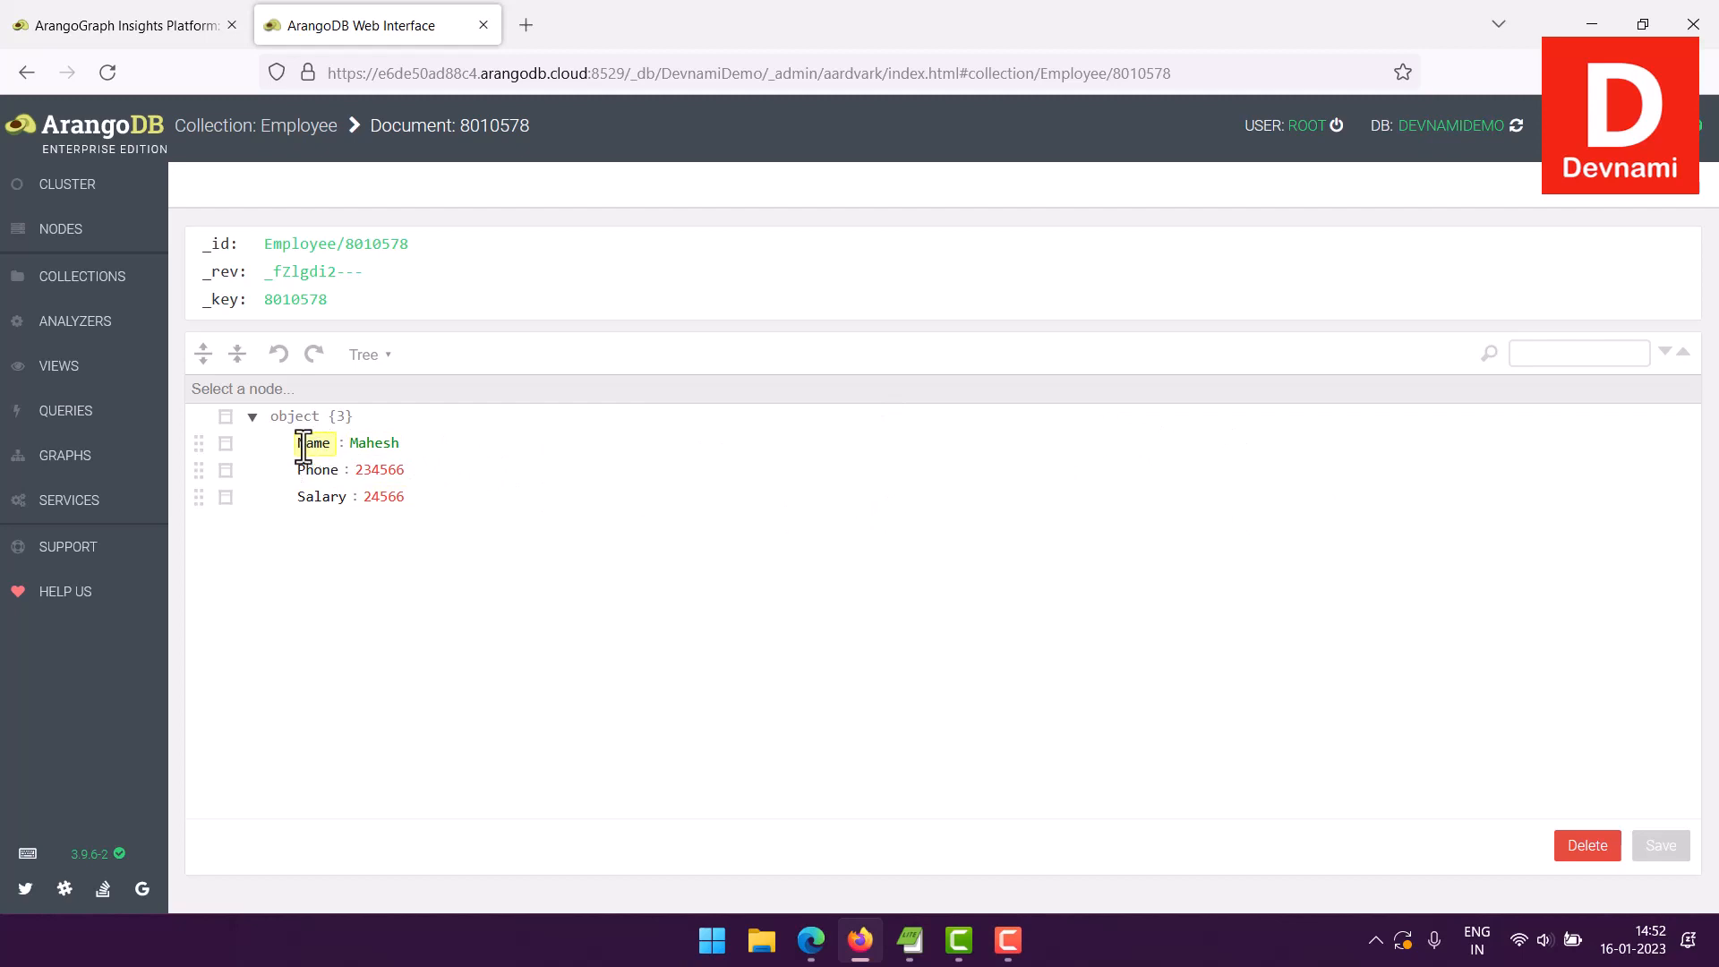
# - Inspect the document's Salary, Name and Phone fields in Tree mode and switch the editor to Code mode
pyautogui.click(383, 496)
pyautogui.click(374, 442)
pyautogui.click(338, 469)
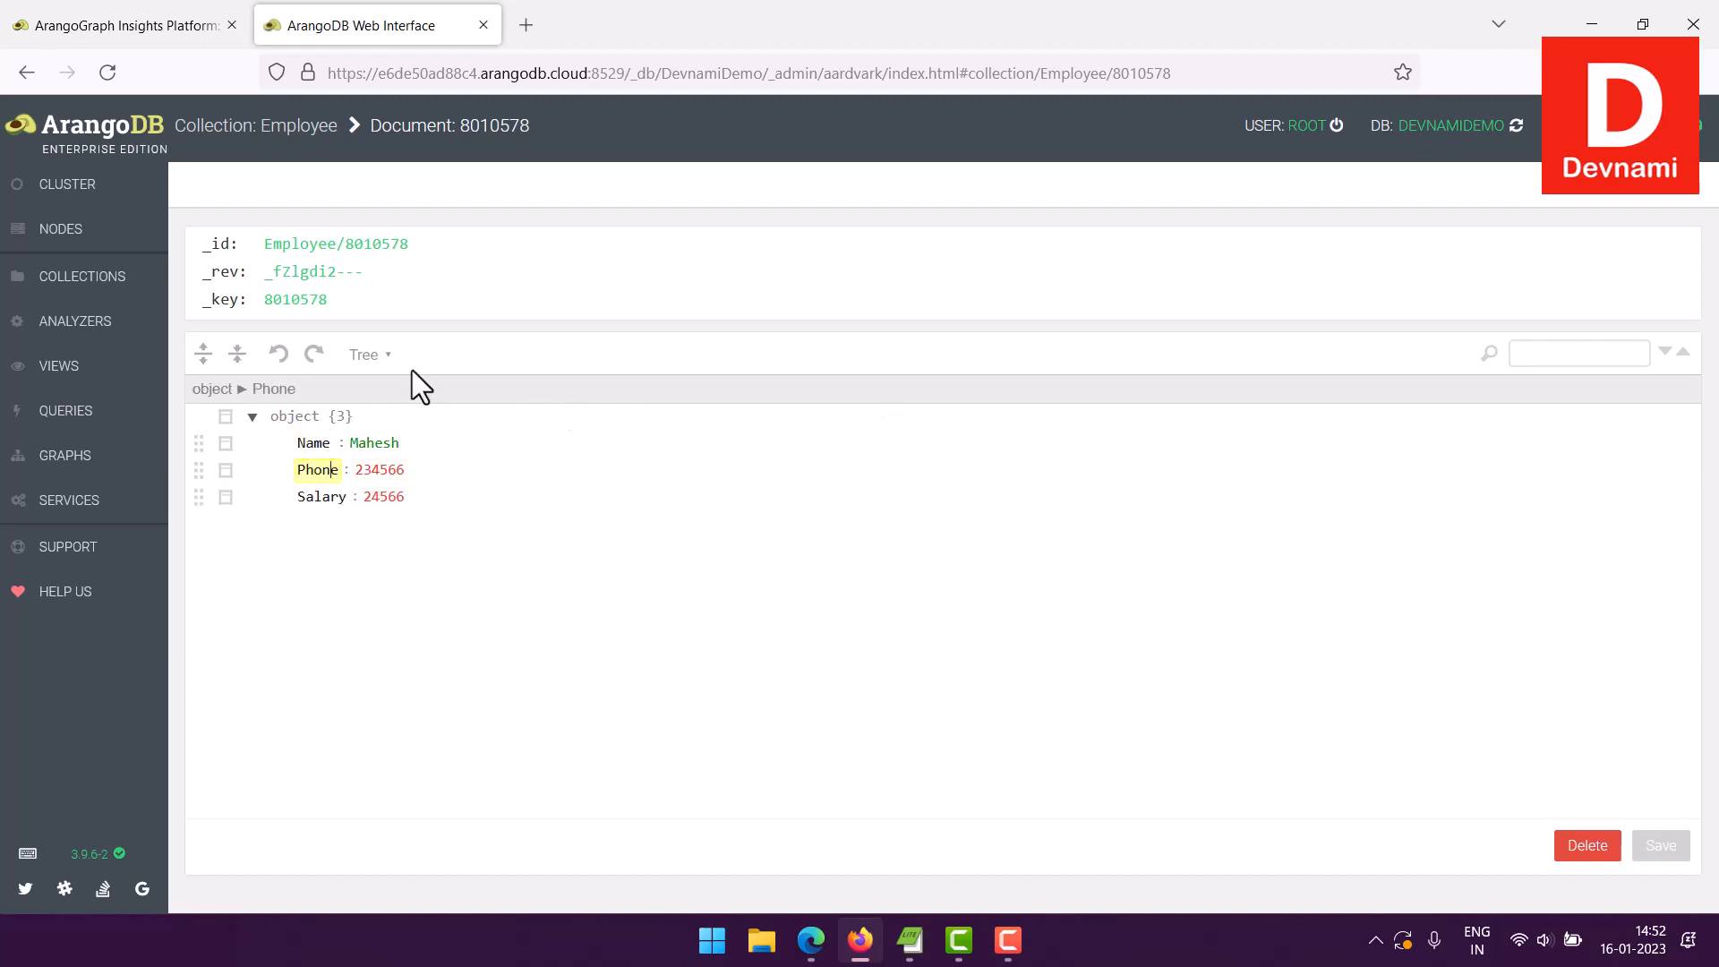
pyautogui.click(383, 352)
pyautogui.click(385, 414)
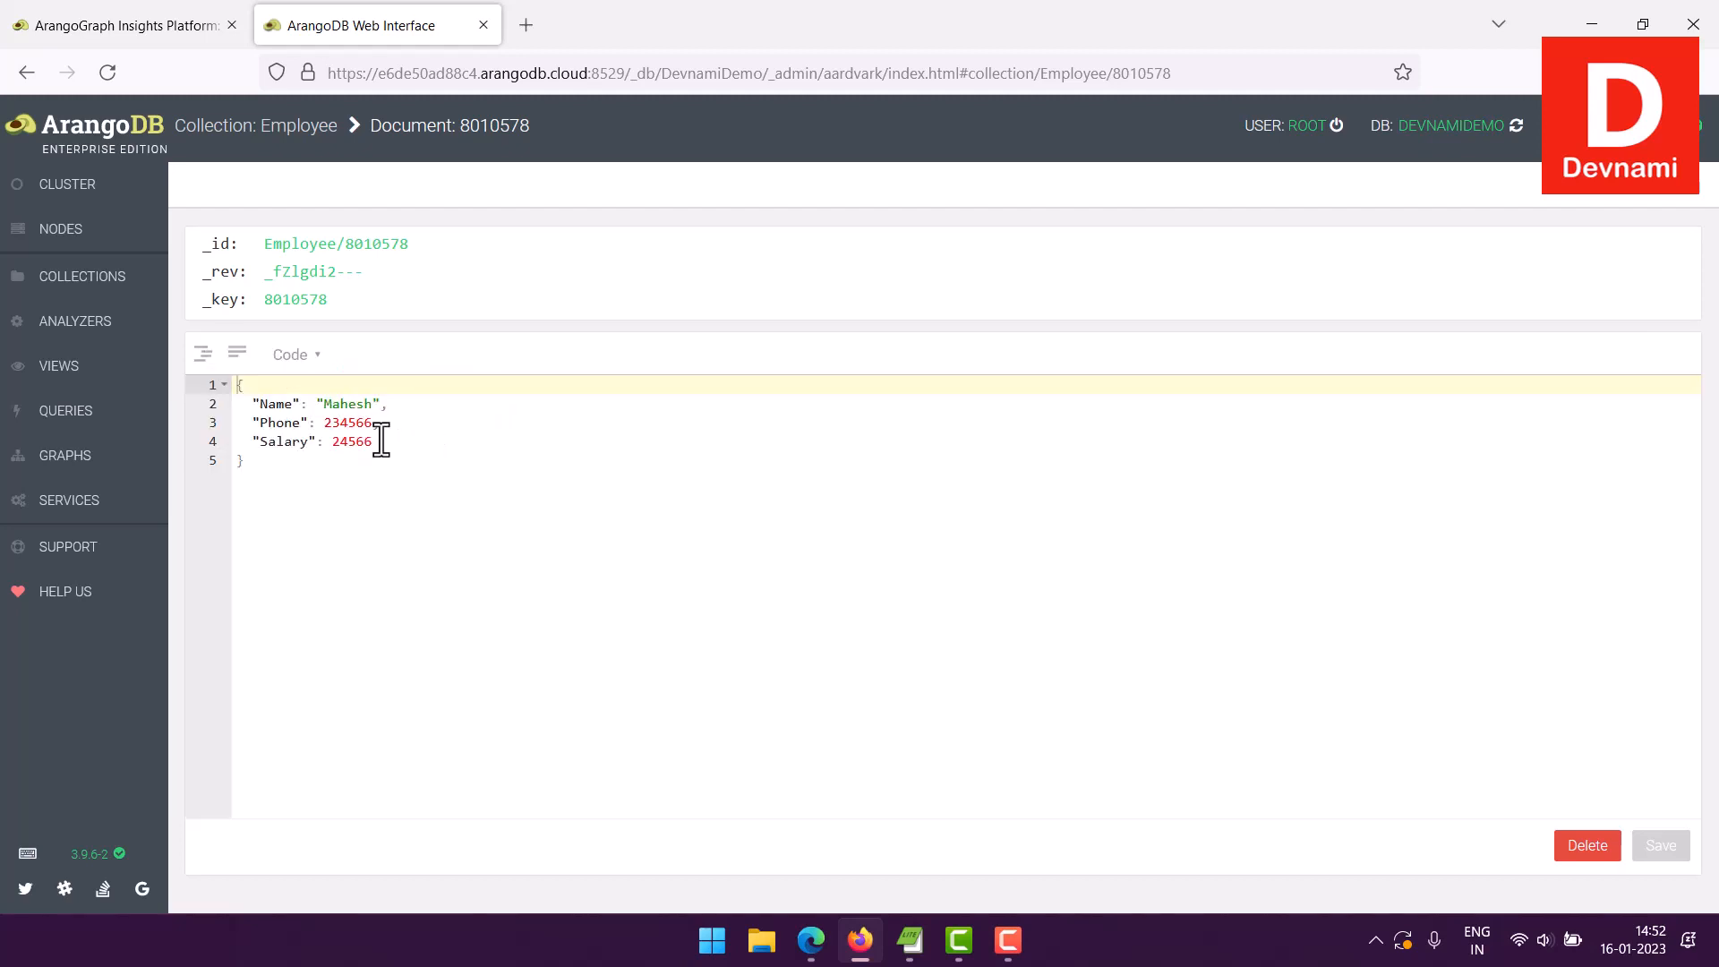
# - Copy the document's entire JSON body
pyautogui.hotkey('ctrl', 'a')
pyautogui.hotkey('ctrl', 'c')
pyautogui.click(460, 448)
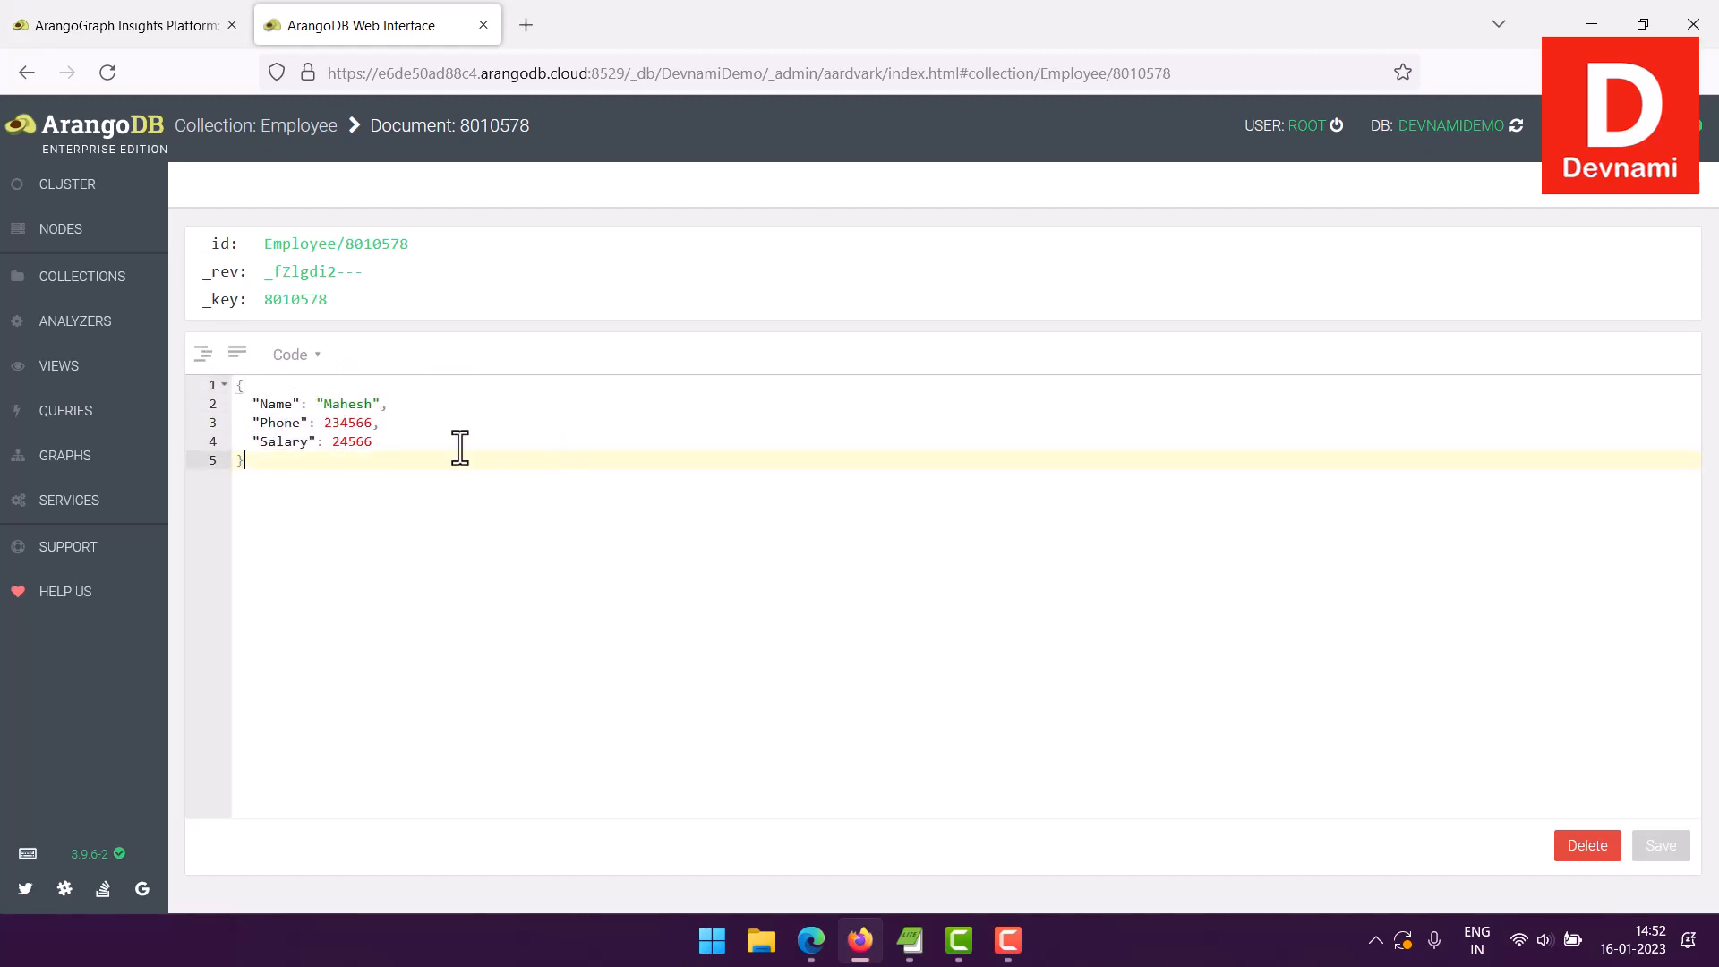
# - View the document in Tree mode again and return the editor to Code mode
pyautogui.click(316, 355)
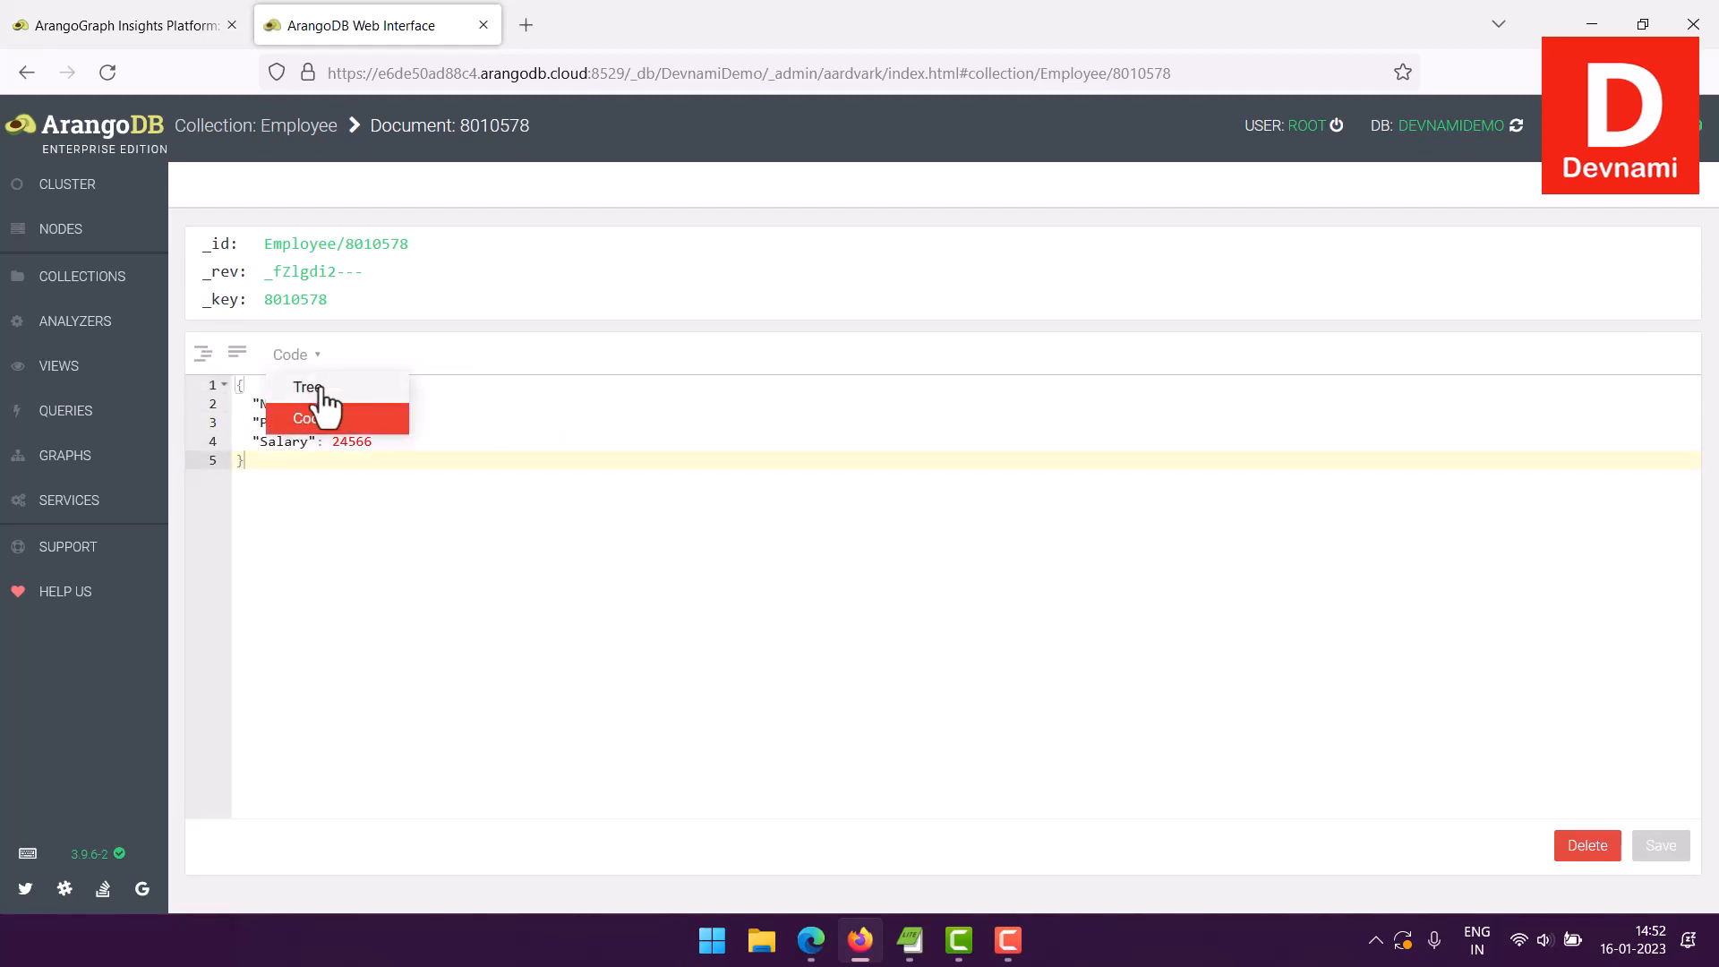
pyautogui.click(317, 387)
pyautogui.click(366, 355)
pyautogui.click(392, 419)
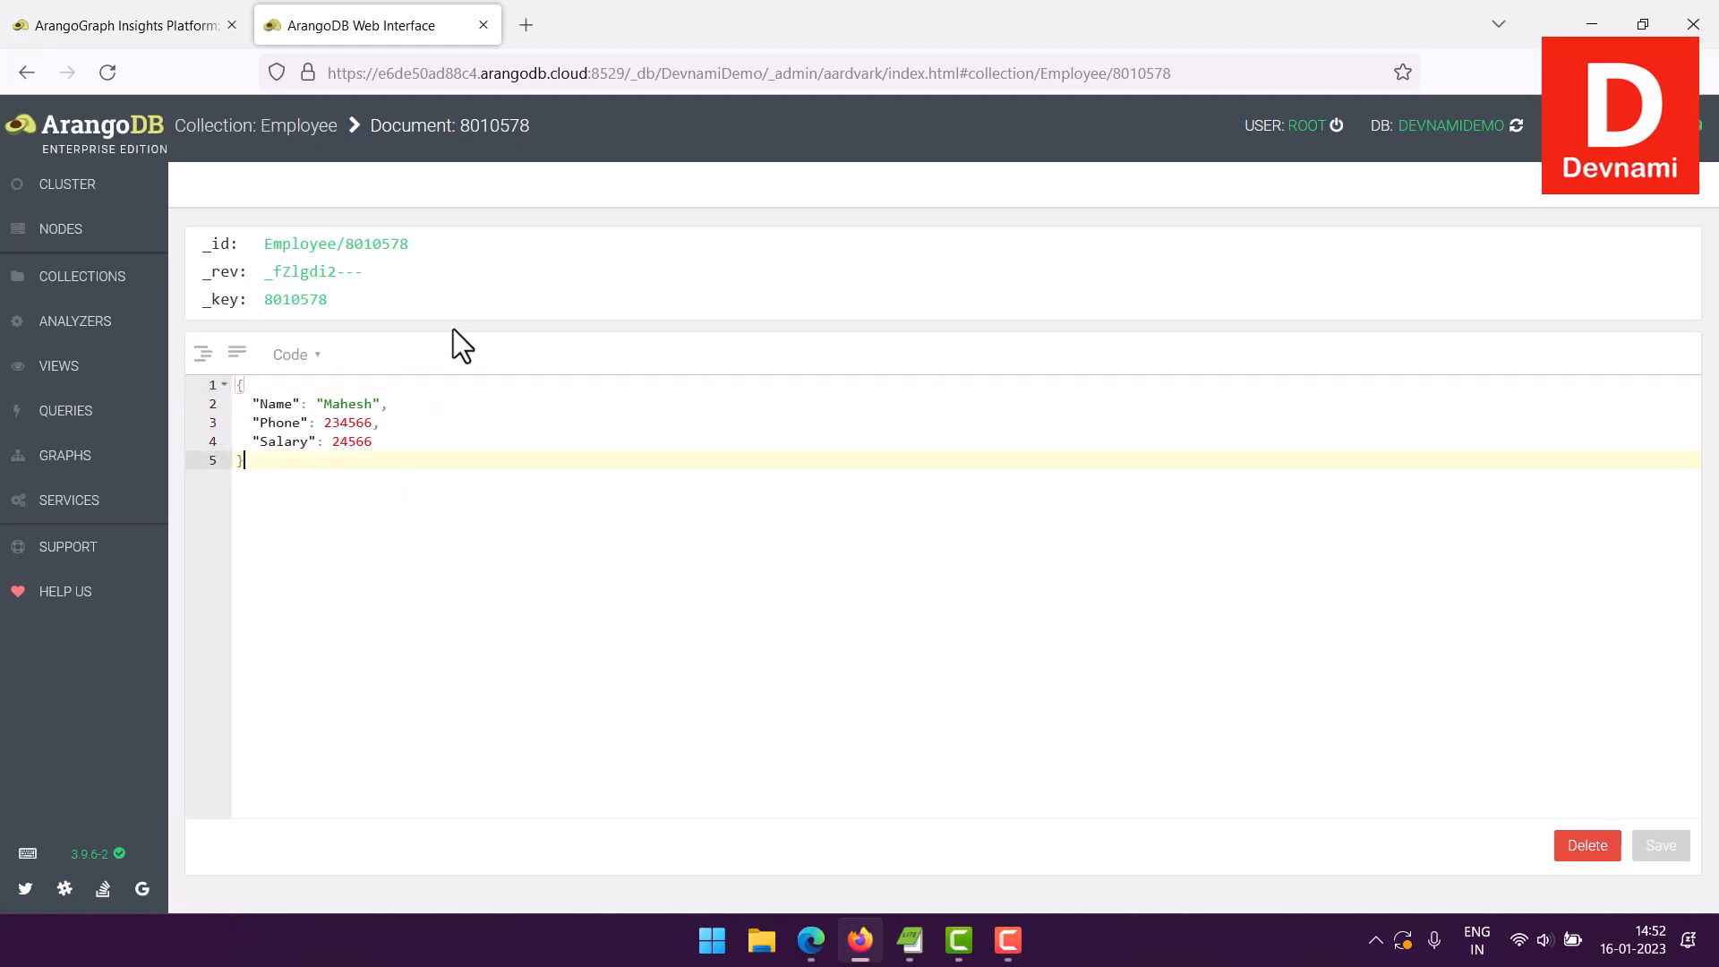
# - Start a second document in the Employee collection and paste the copied JSON as its body, leaving the key empty
pyautogui.click(308, 136)
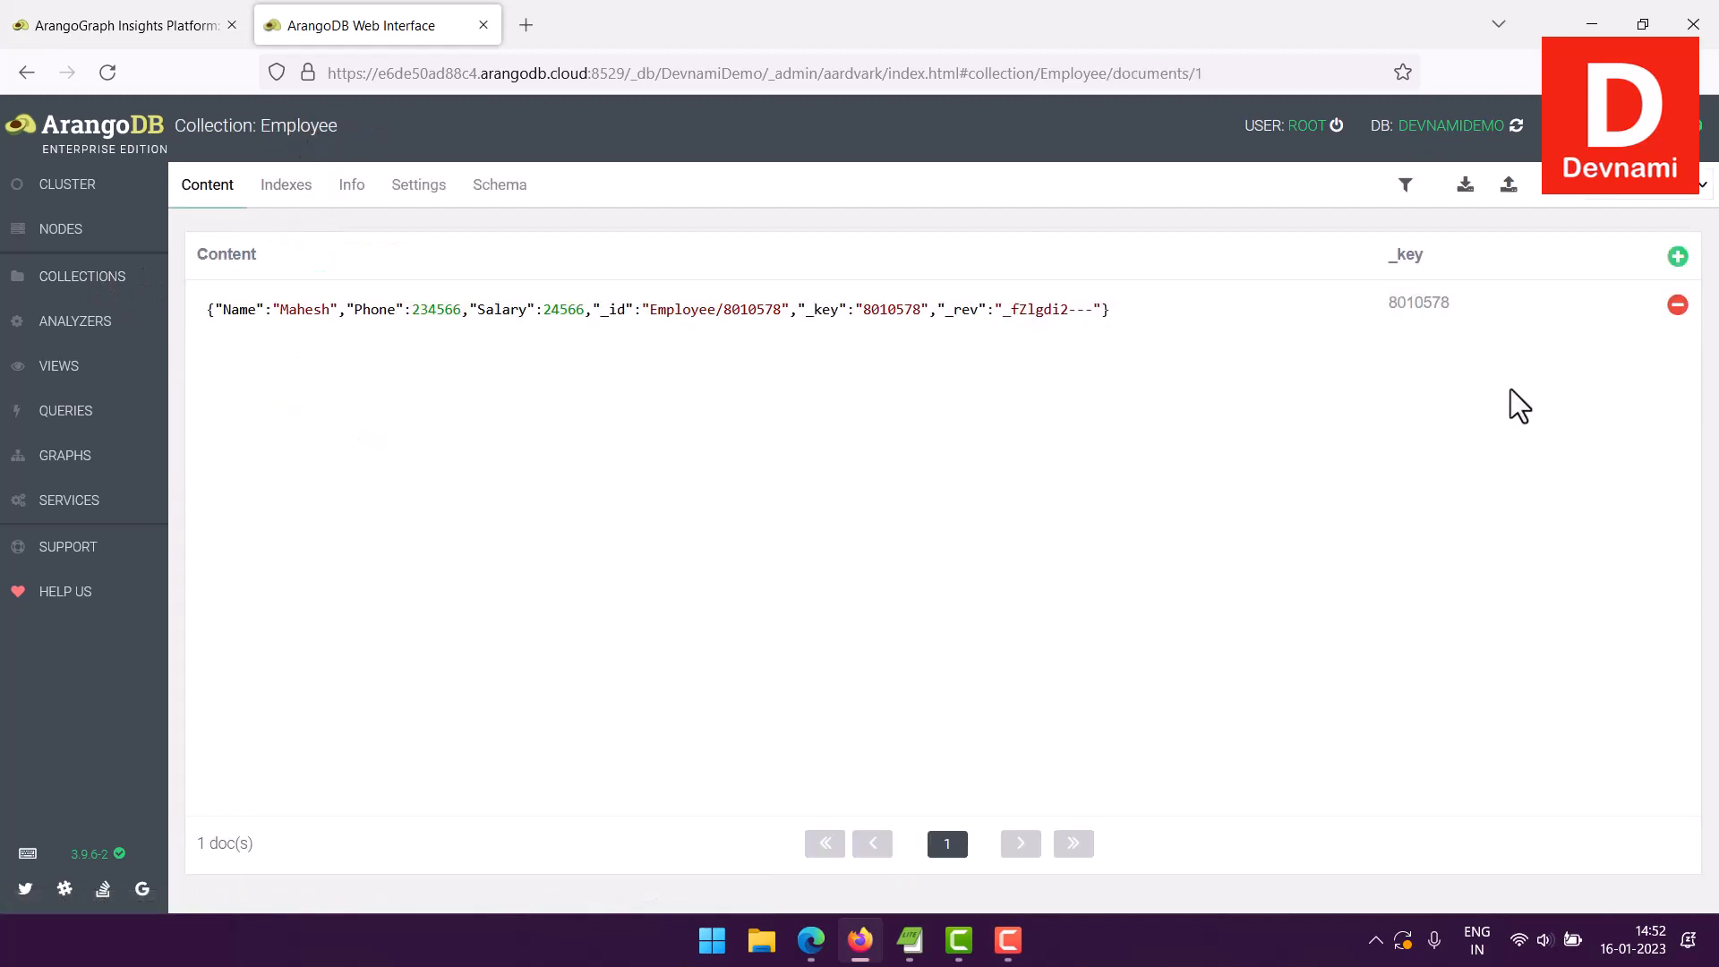
pyautogui.click(1678, 256)
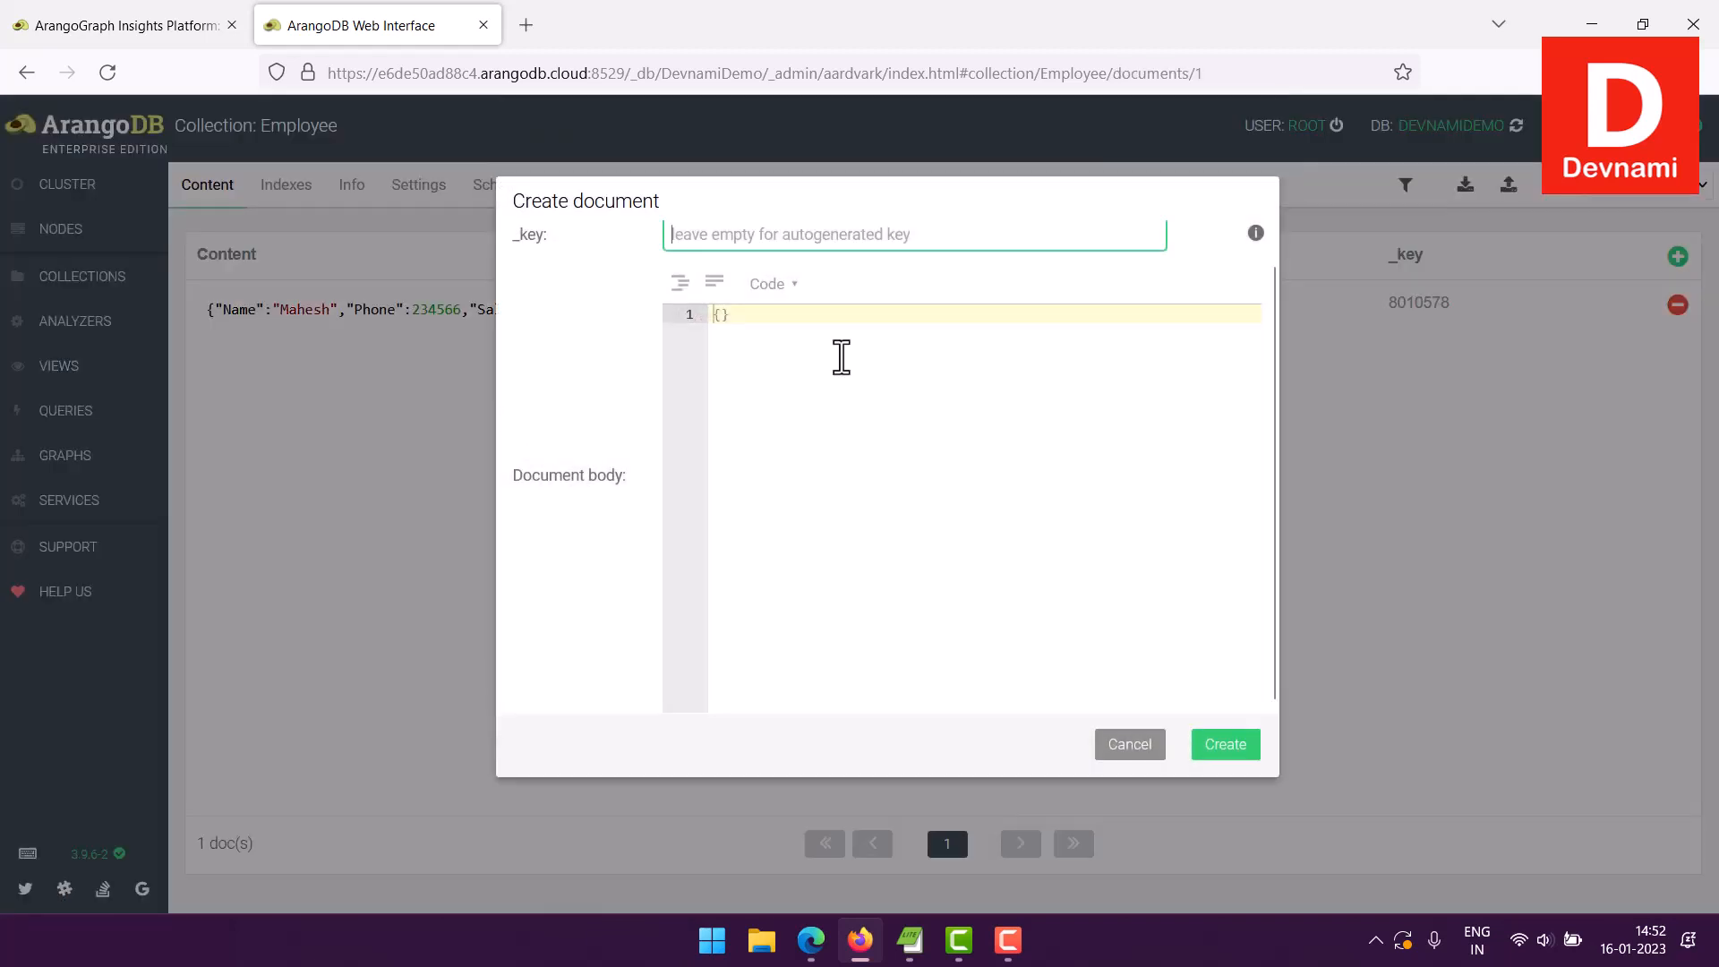
pyautogui.click(691, 315)
pyautogui.hotkey('ctrl', 'v')
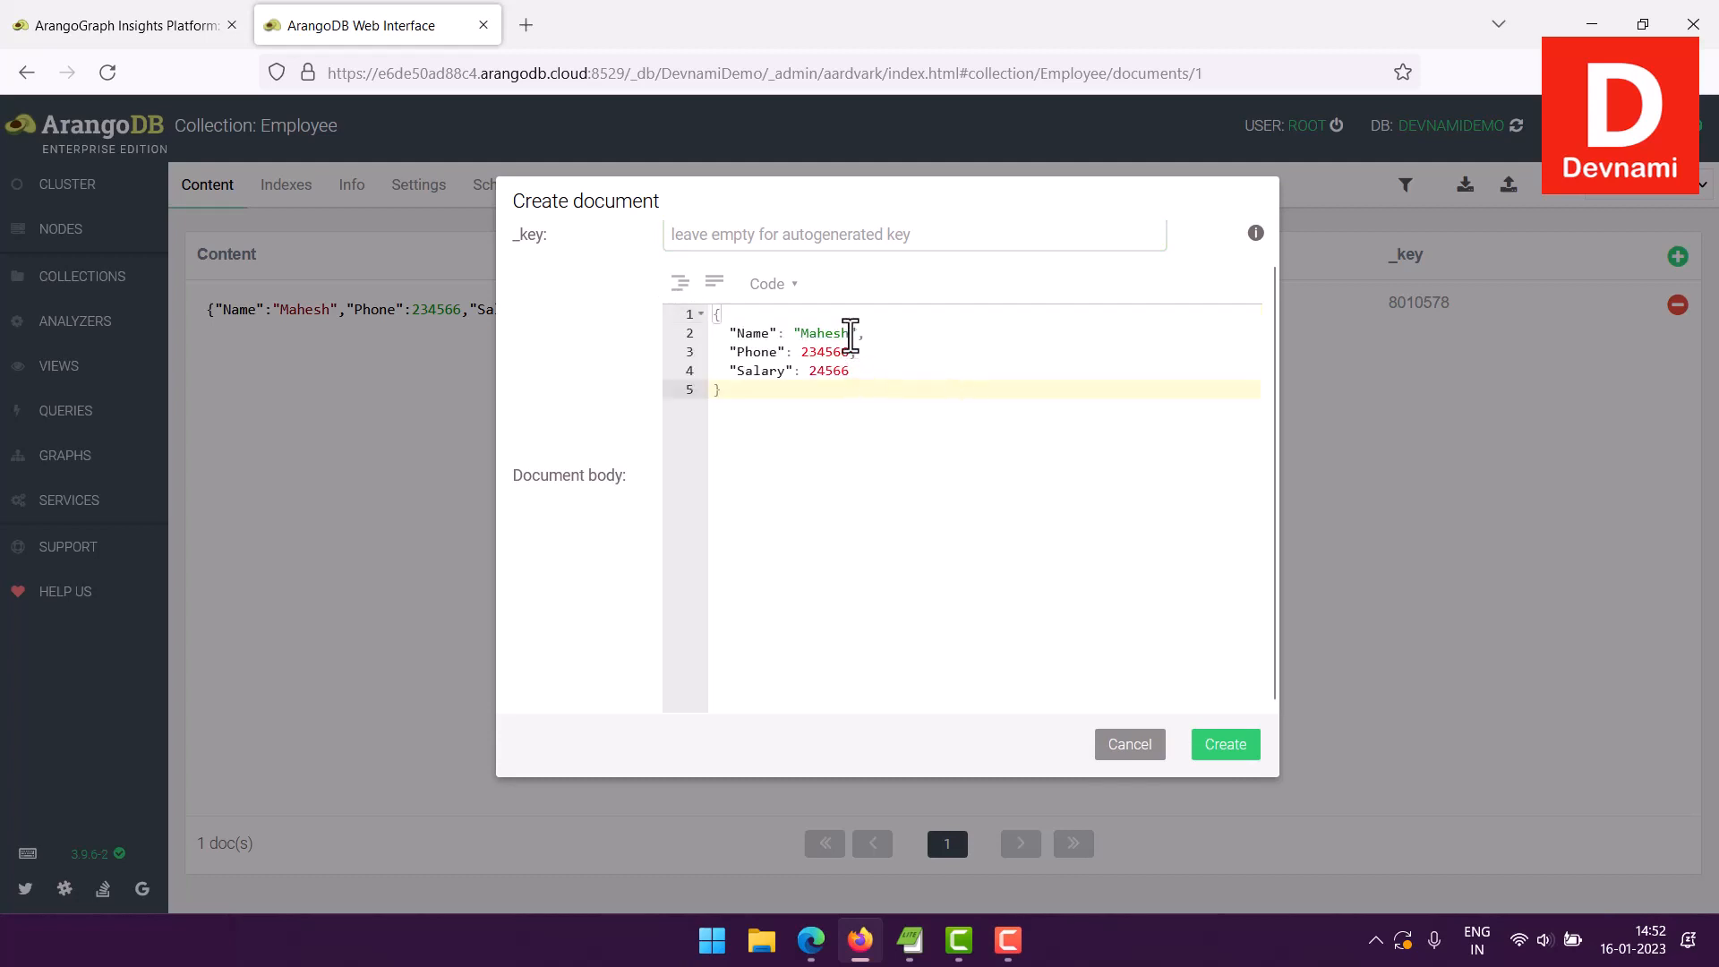
# - Enter a different employee name and replace the first two digits of the phone number in the pasted body
pyautogui.moveTo(848, 333); pyautogui.dragTo(803, 333)
pyautogui.write('Rakesh')
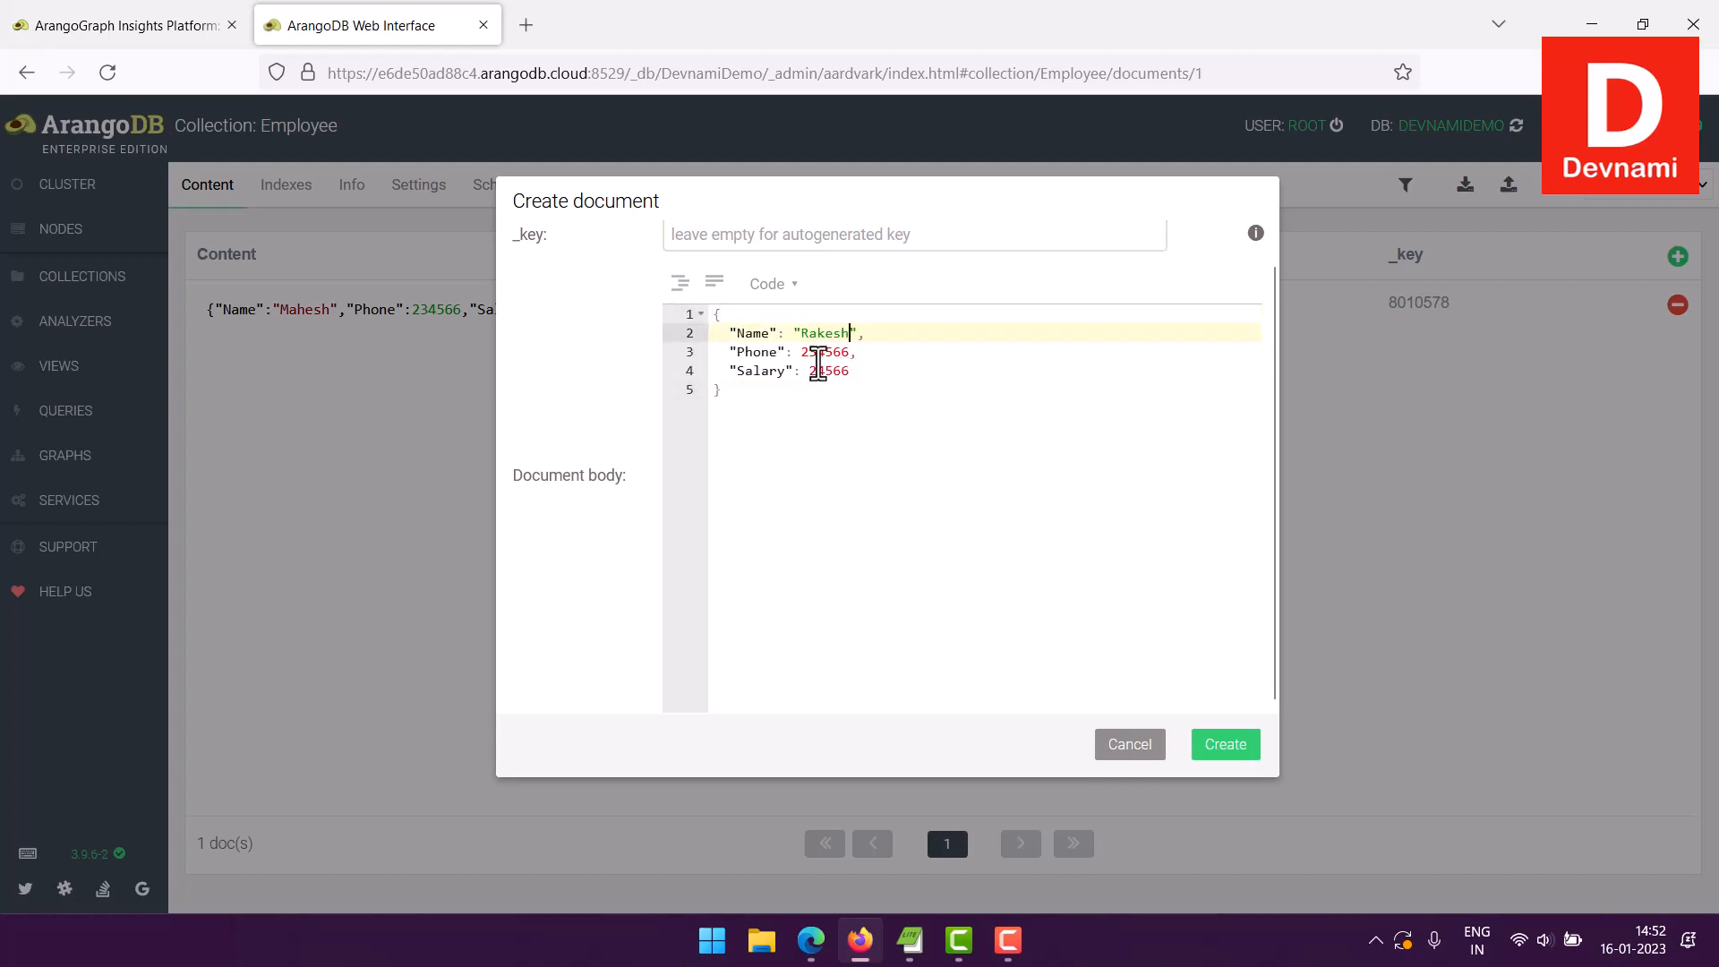
pyautogui.click(818, 354)
pyautogui.moveTo(817, 353); pyautogui.dragTo(802, 353)
pyautogui.write('11')
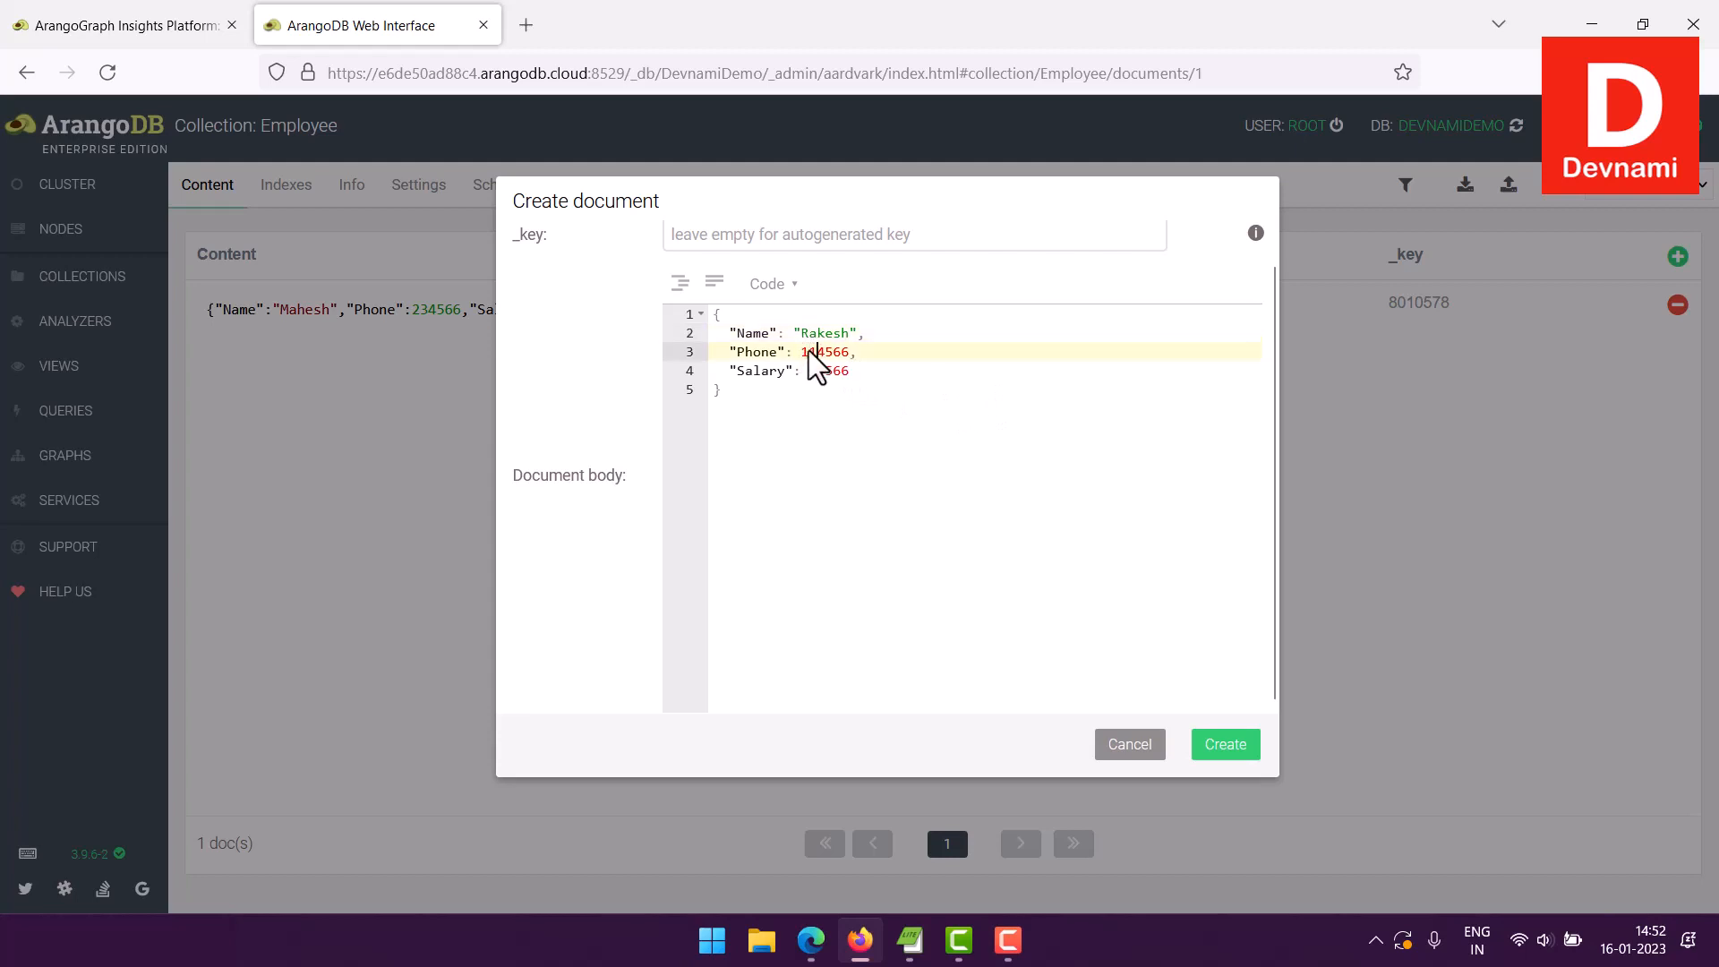
# - Set the Salary to 34566 and create the document
pyautogui.click(816, 372)
pyautogui.press('BackSpace')
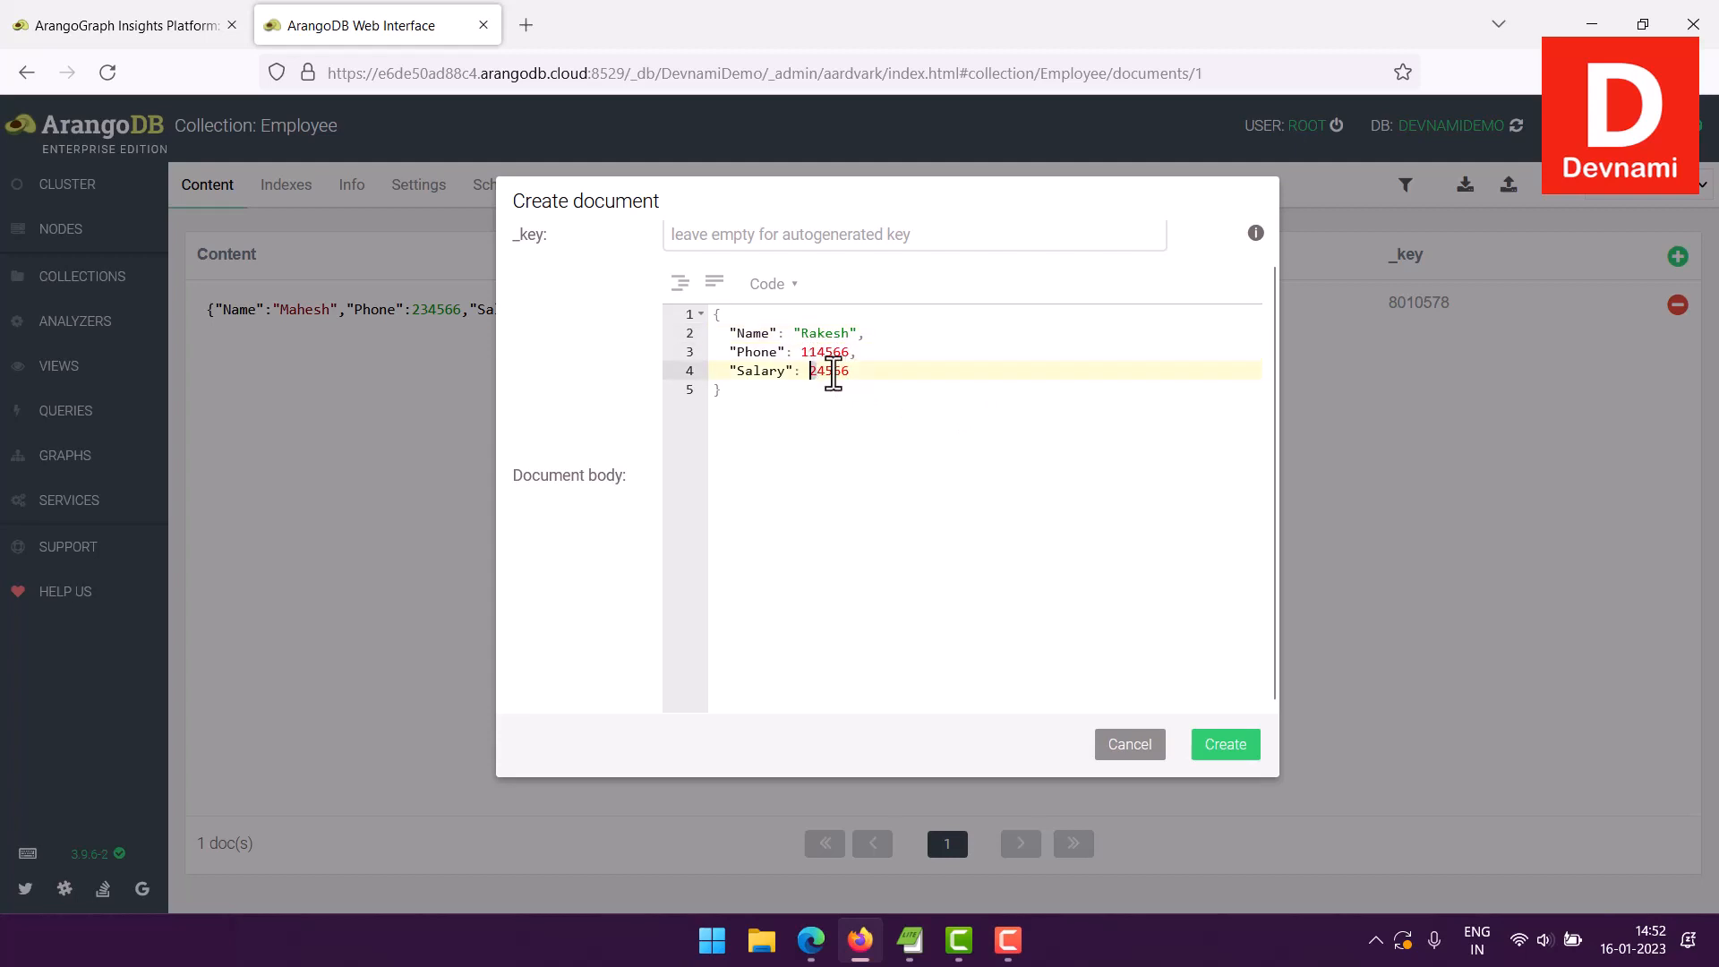
pyautogui.write('3')
pyautogui.click(1204, 752)
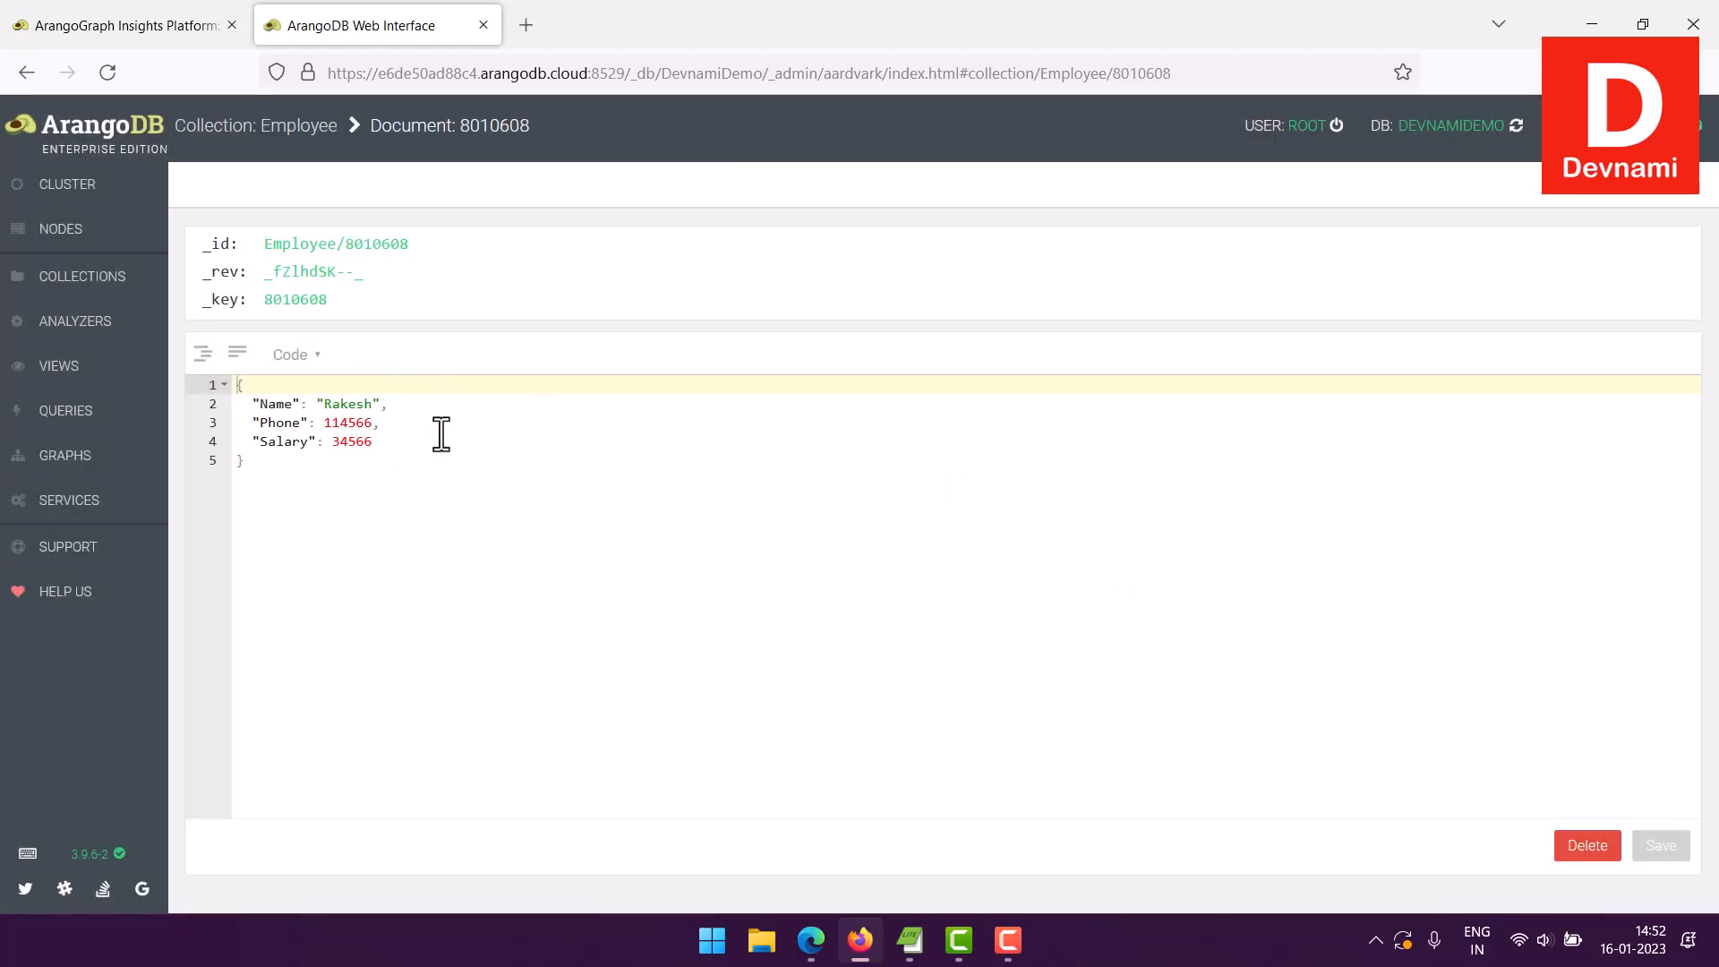
# - Return to the Employee collection's content list and start a third document with the copied JSON as its body
pyautogui.click(231, 127)
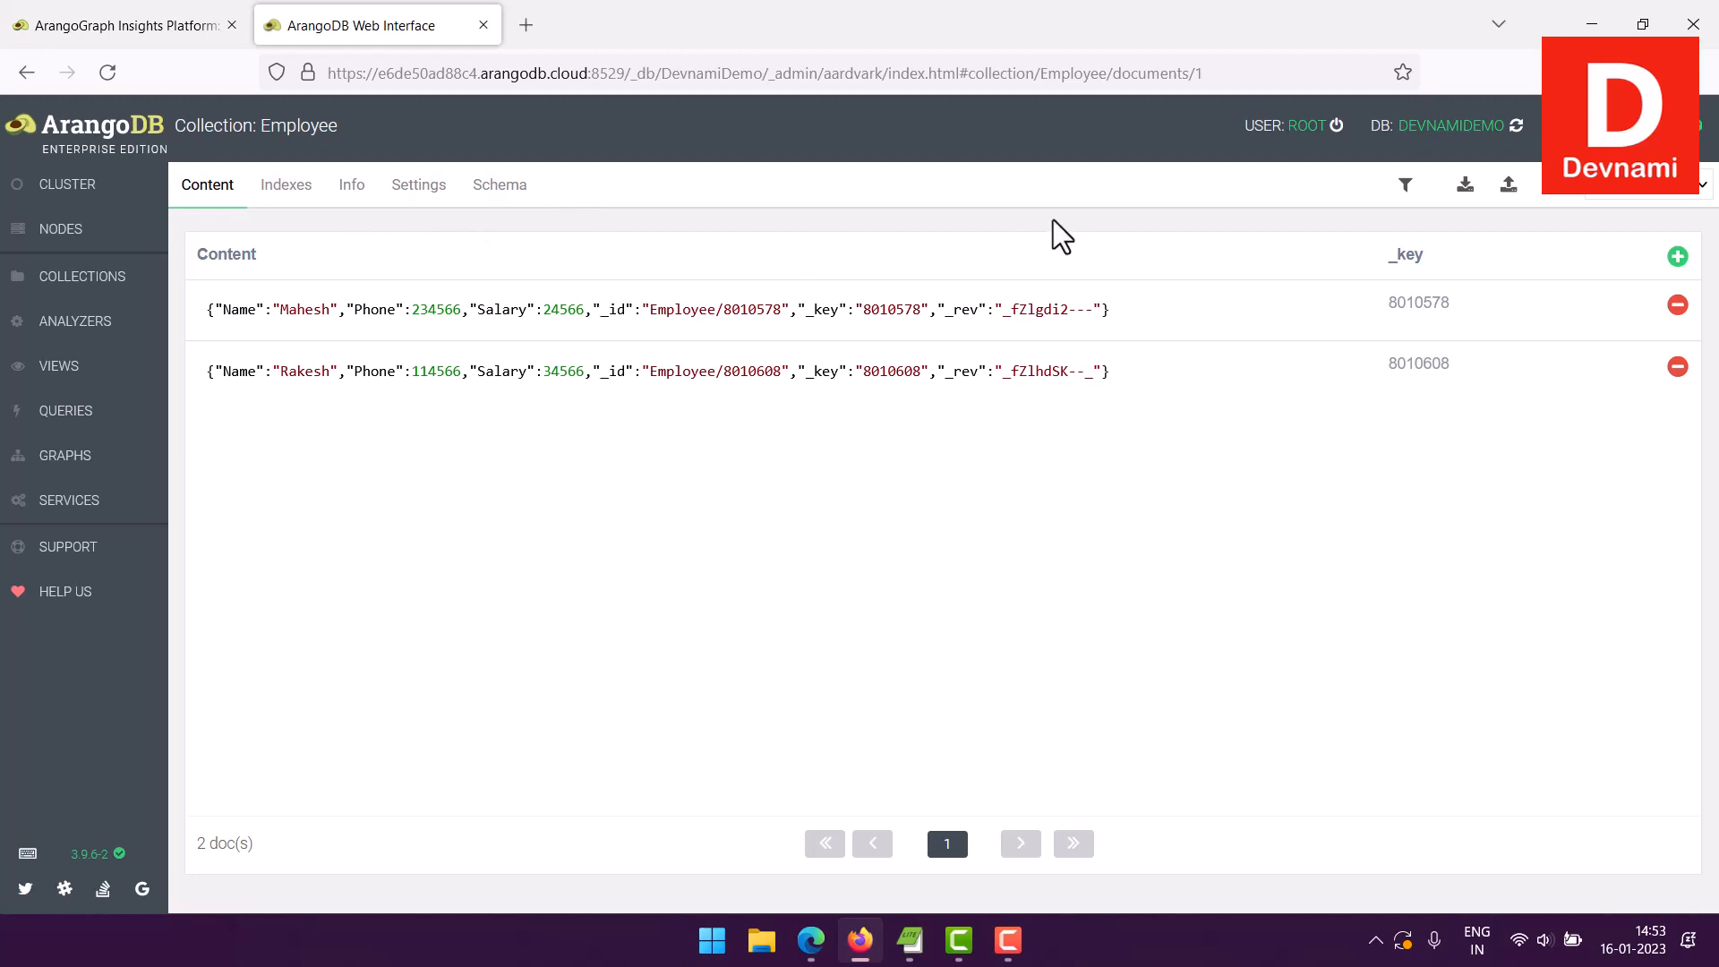
pyautogui.click(1678, 257)
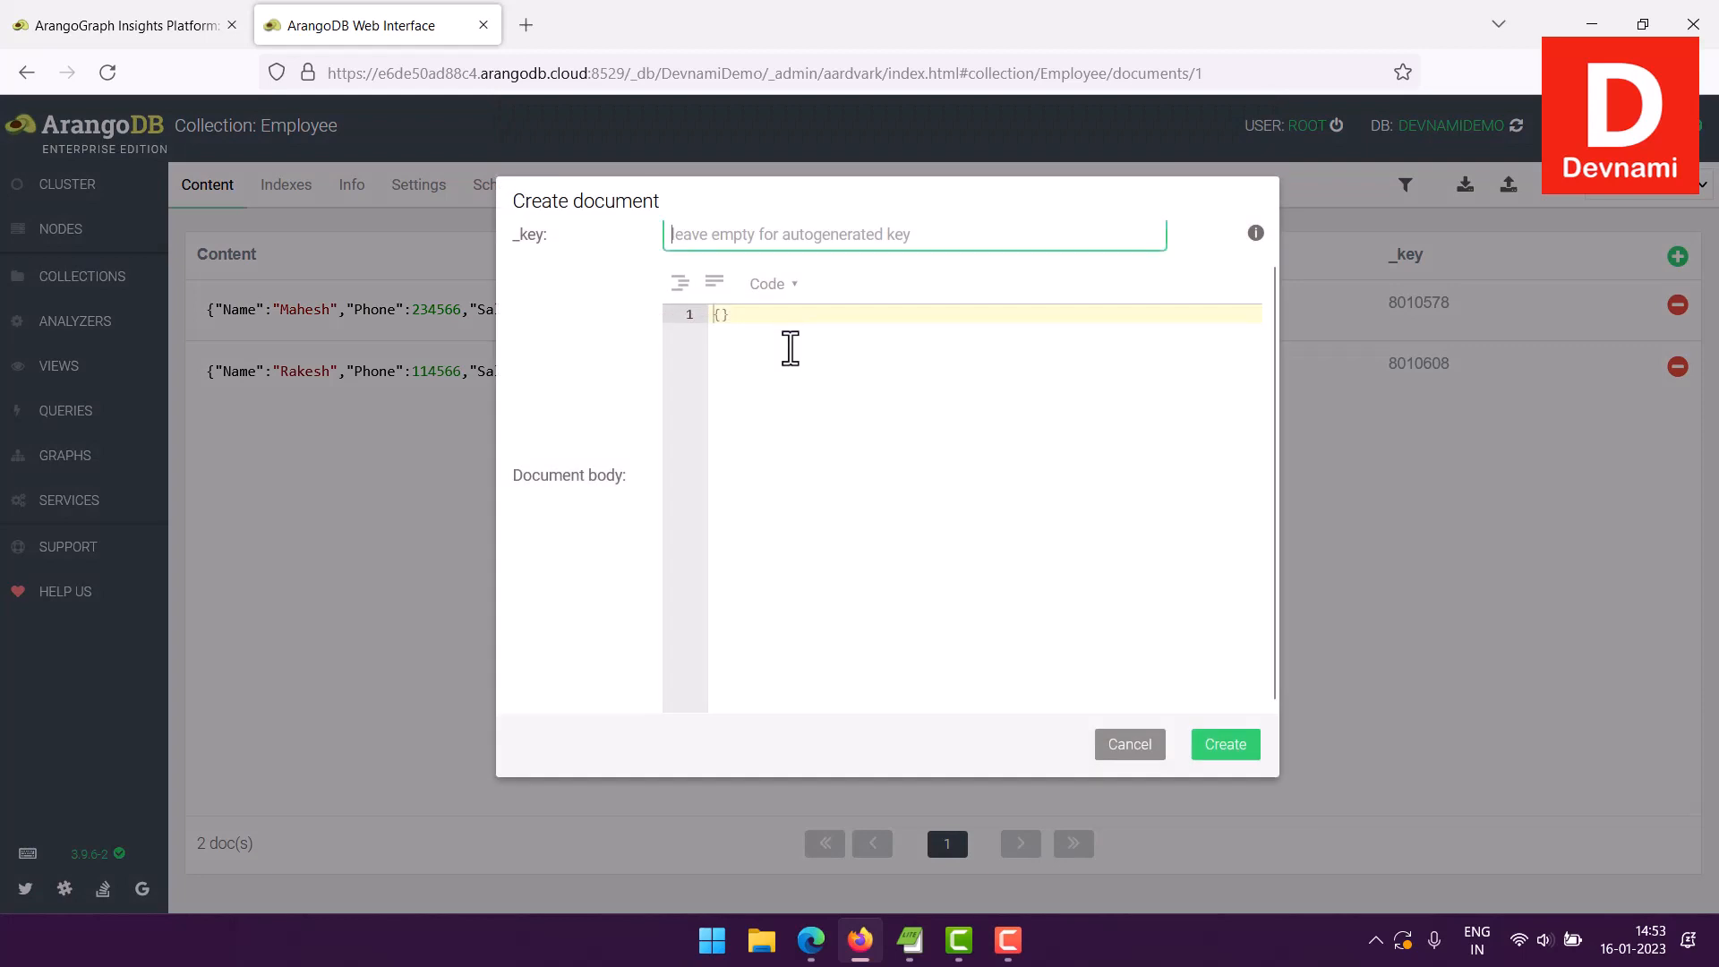
pyautogui.hotkey('ctrl', 'v')
# - Replace the Name value with another employee's name and change the Phone value to a new number in the third document's body
pyautogui.moveTo(802, 333); pyautogui.dragTo(851, 334)
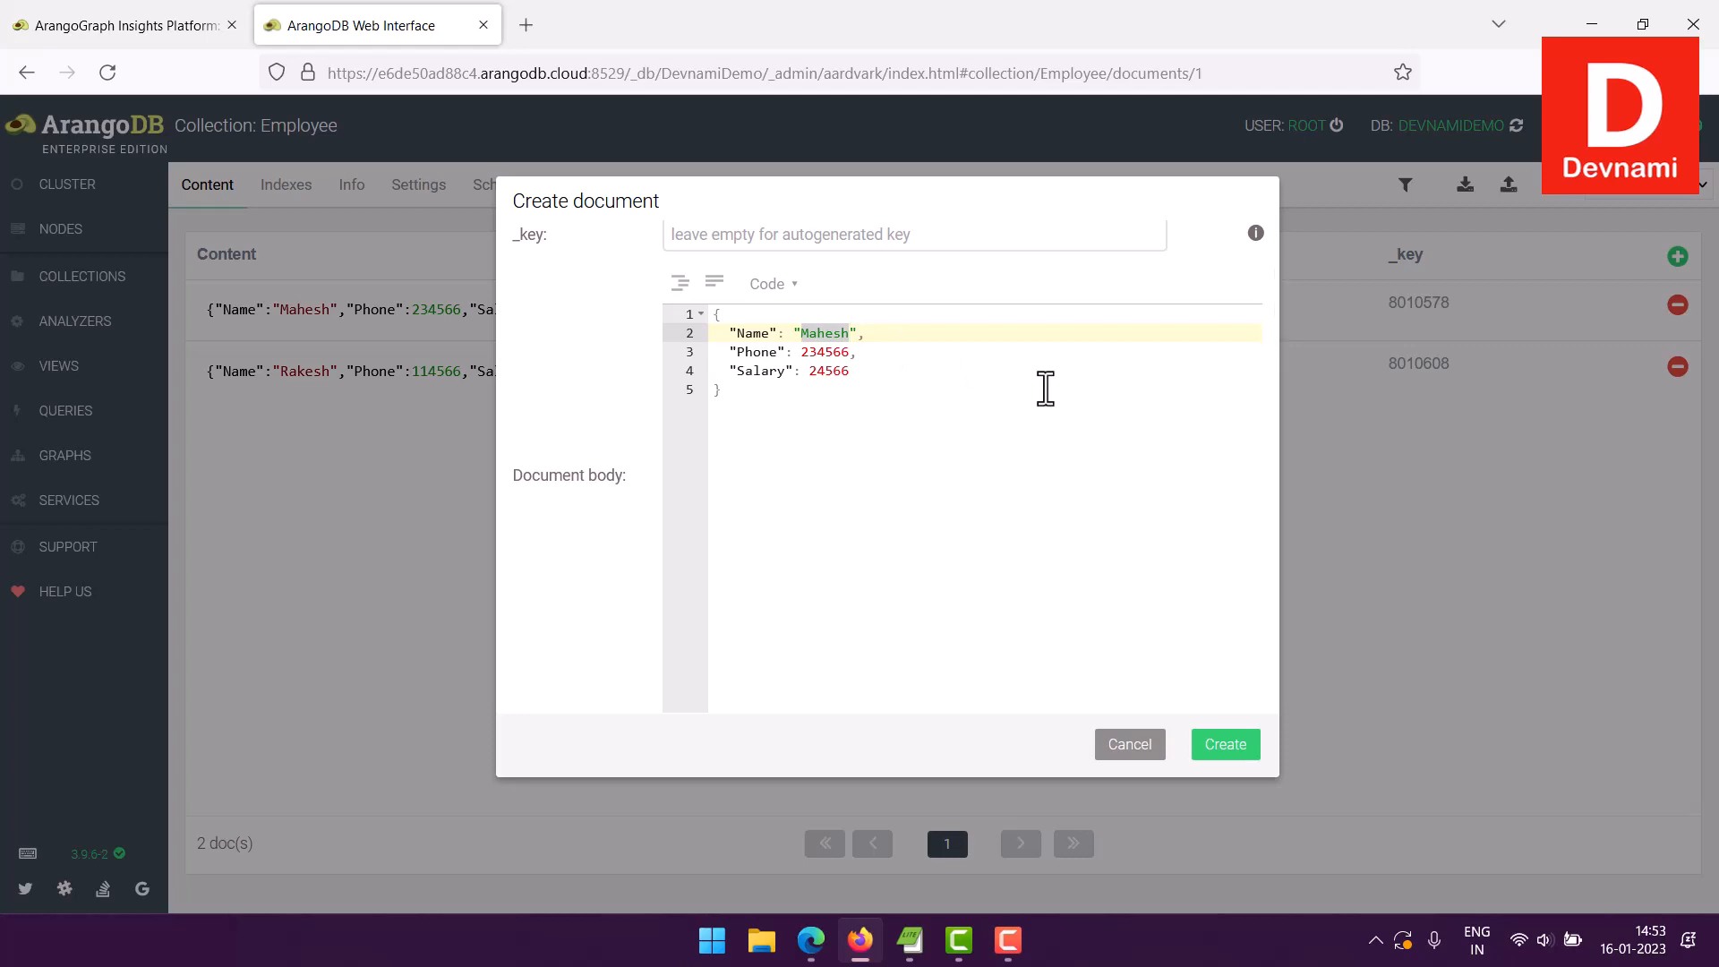
pyautogui.write('Suresh')
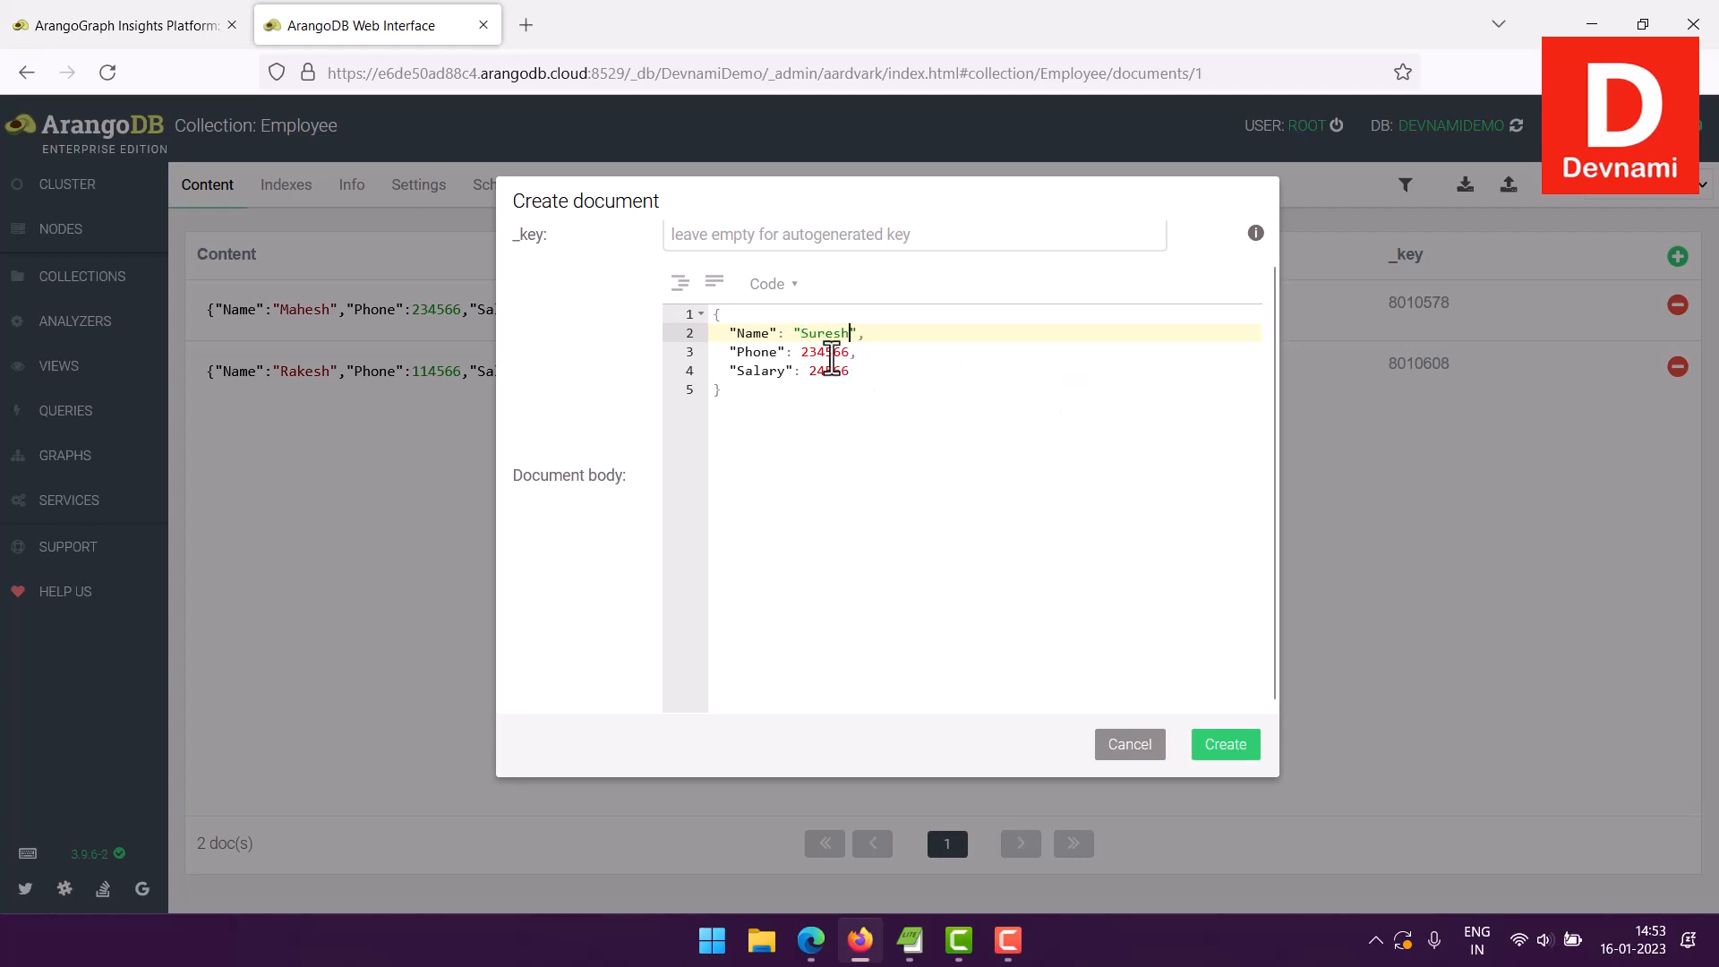
pyautogui.click(817, 351)
pyautogui.moveTo(802, 351); pyautogui.dragTo(898, 353)
pyautogui.write('3333566')
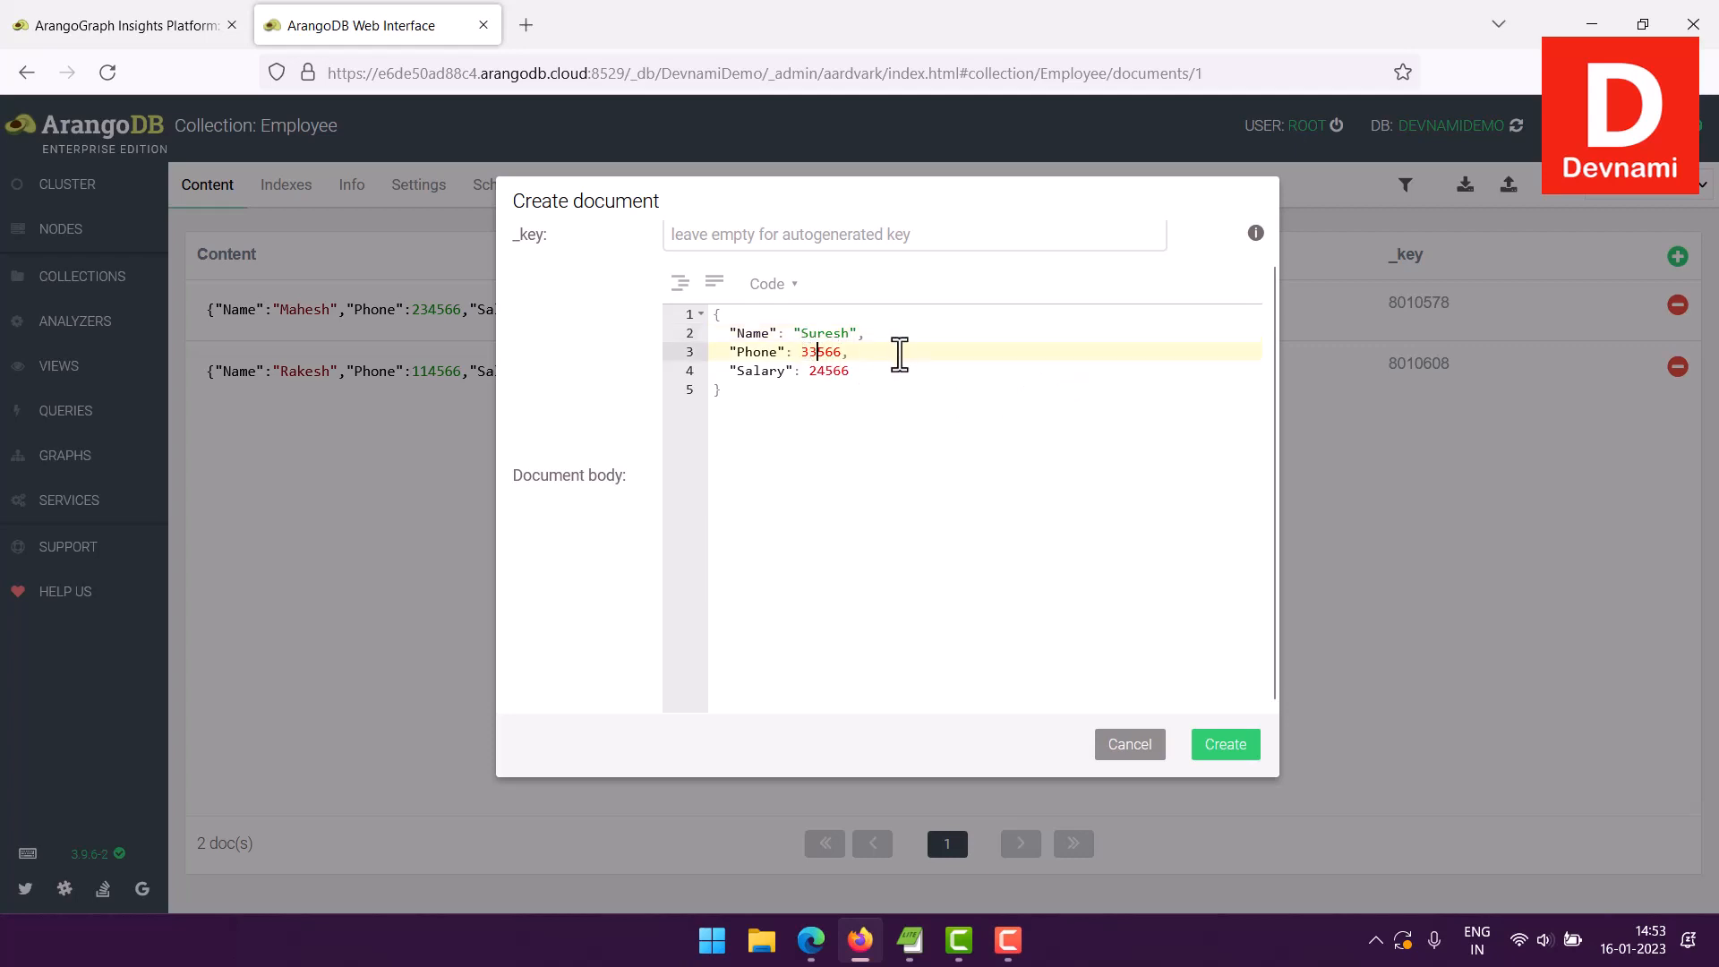
# - Set the third document's Salary to 14566 and create the document
pyautogui.click(822, 371)
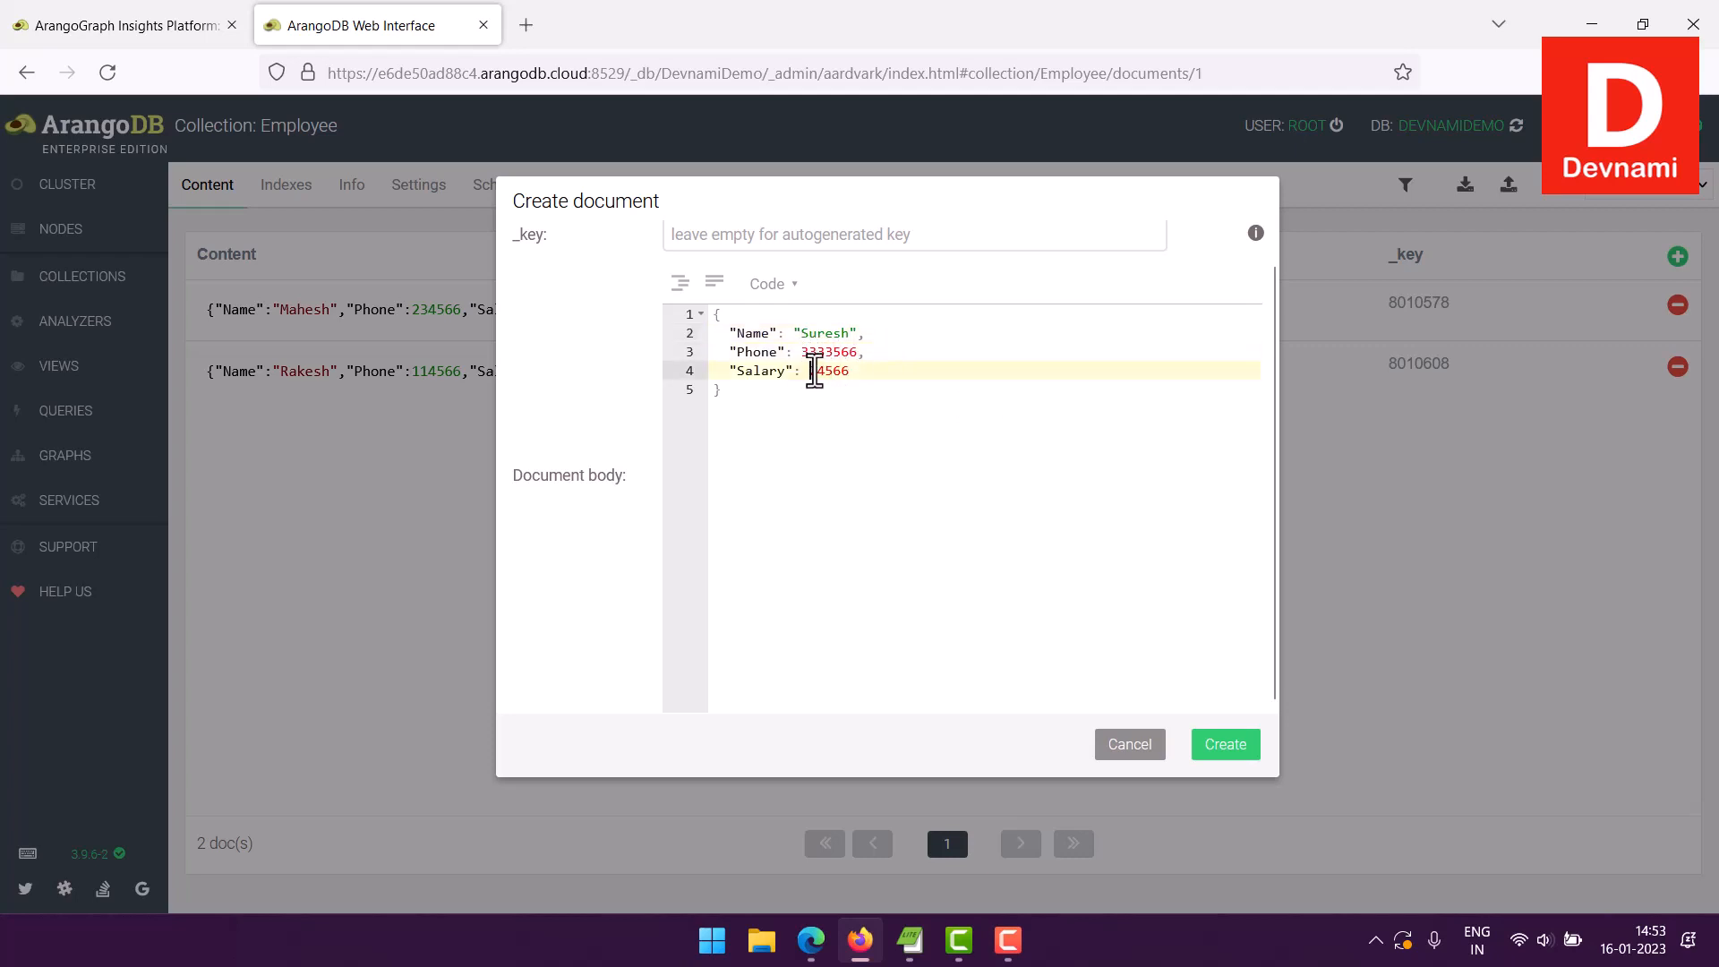
pyautogui.press('BackSpace')
pyautogui.write('1')
pyautogui.click(1237, 749)
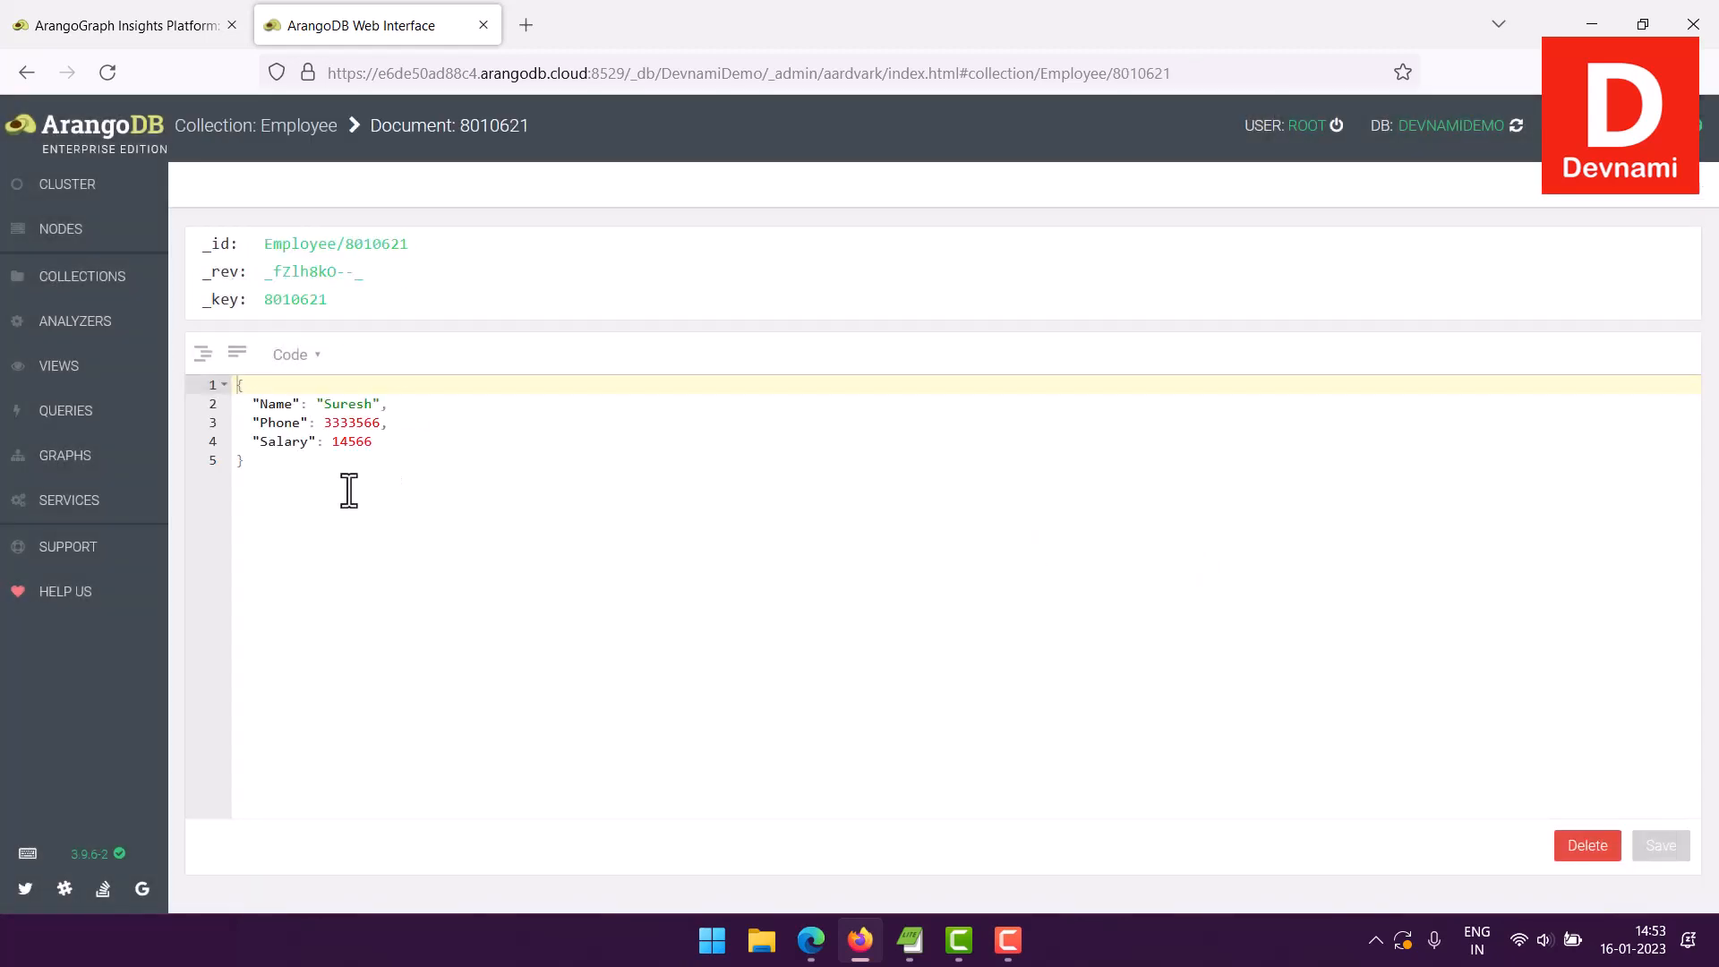
# - Review the Employee collection's document list, schema, settings and info, and open its indexes
pyautogui.click(278, 133)
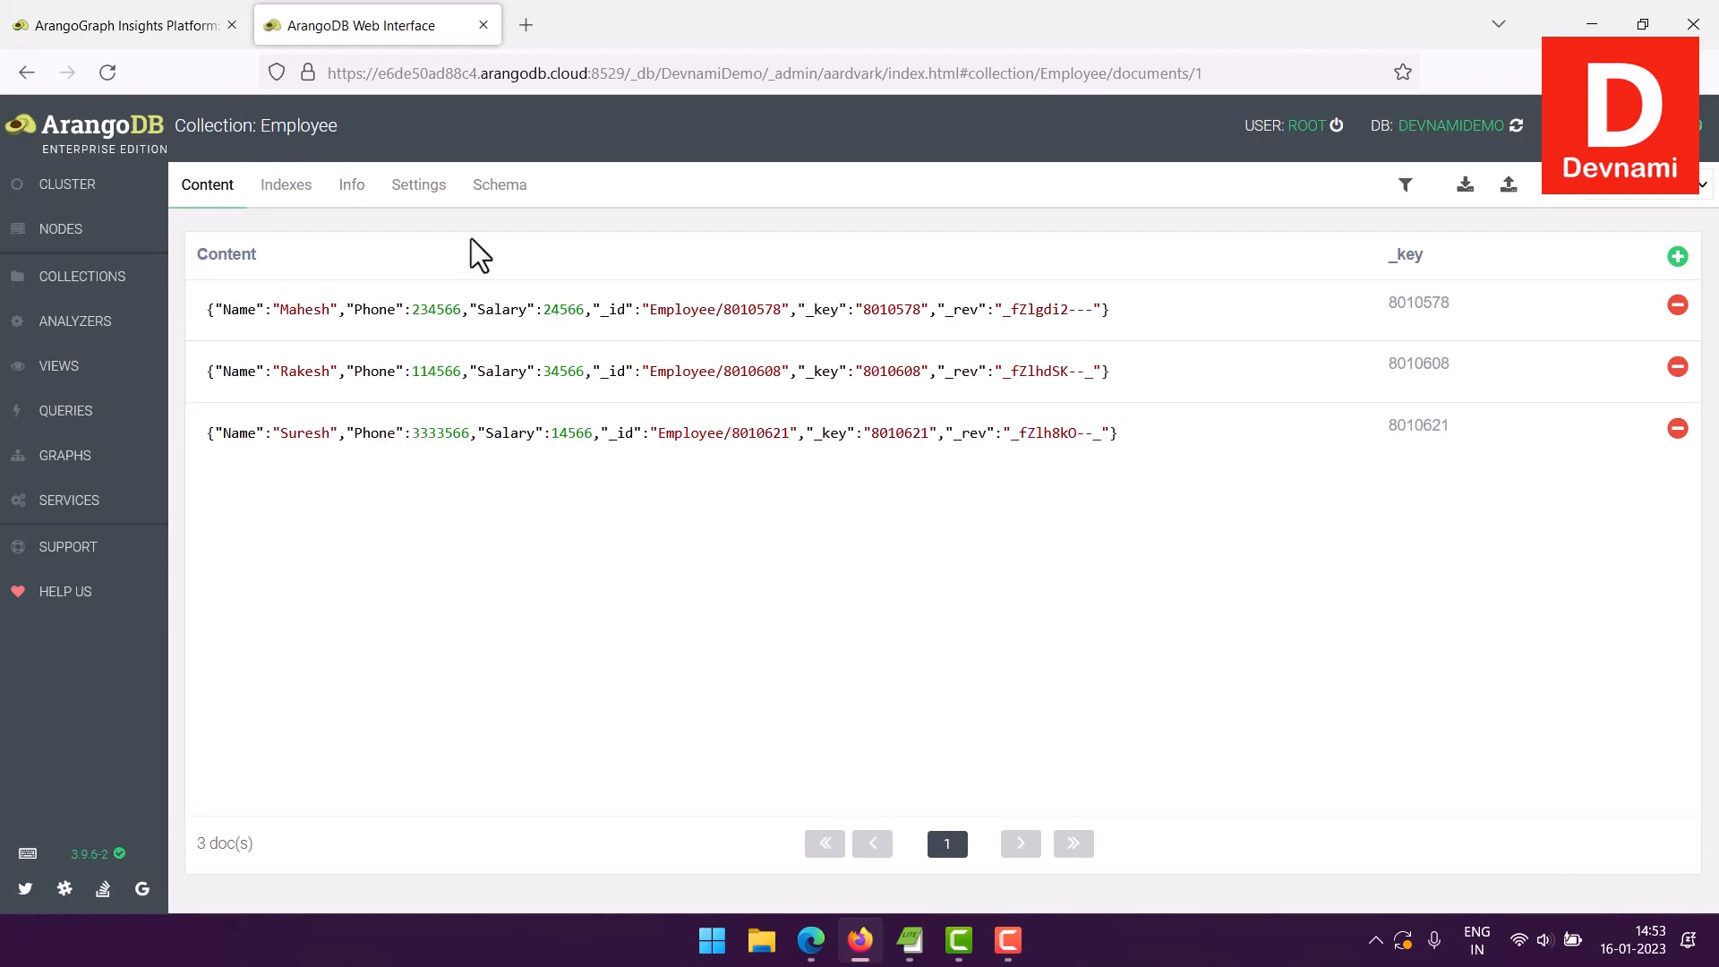
pyautogui.click(497, 188)
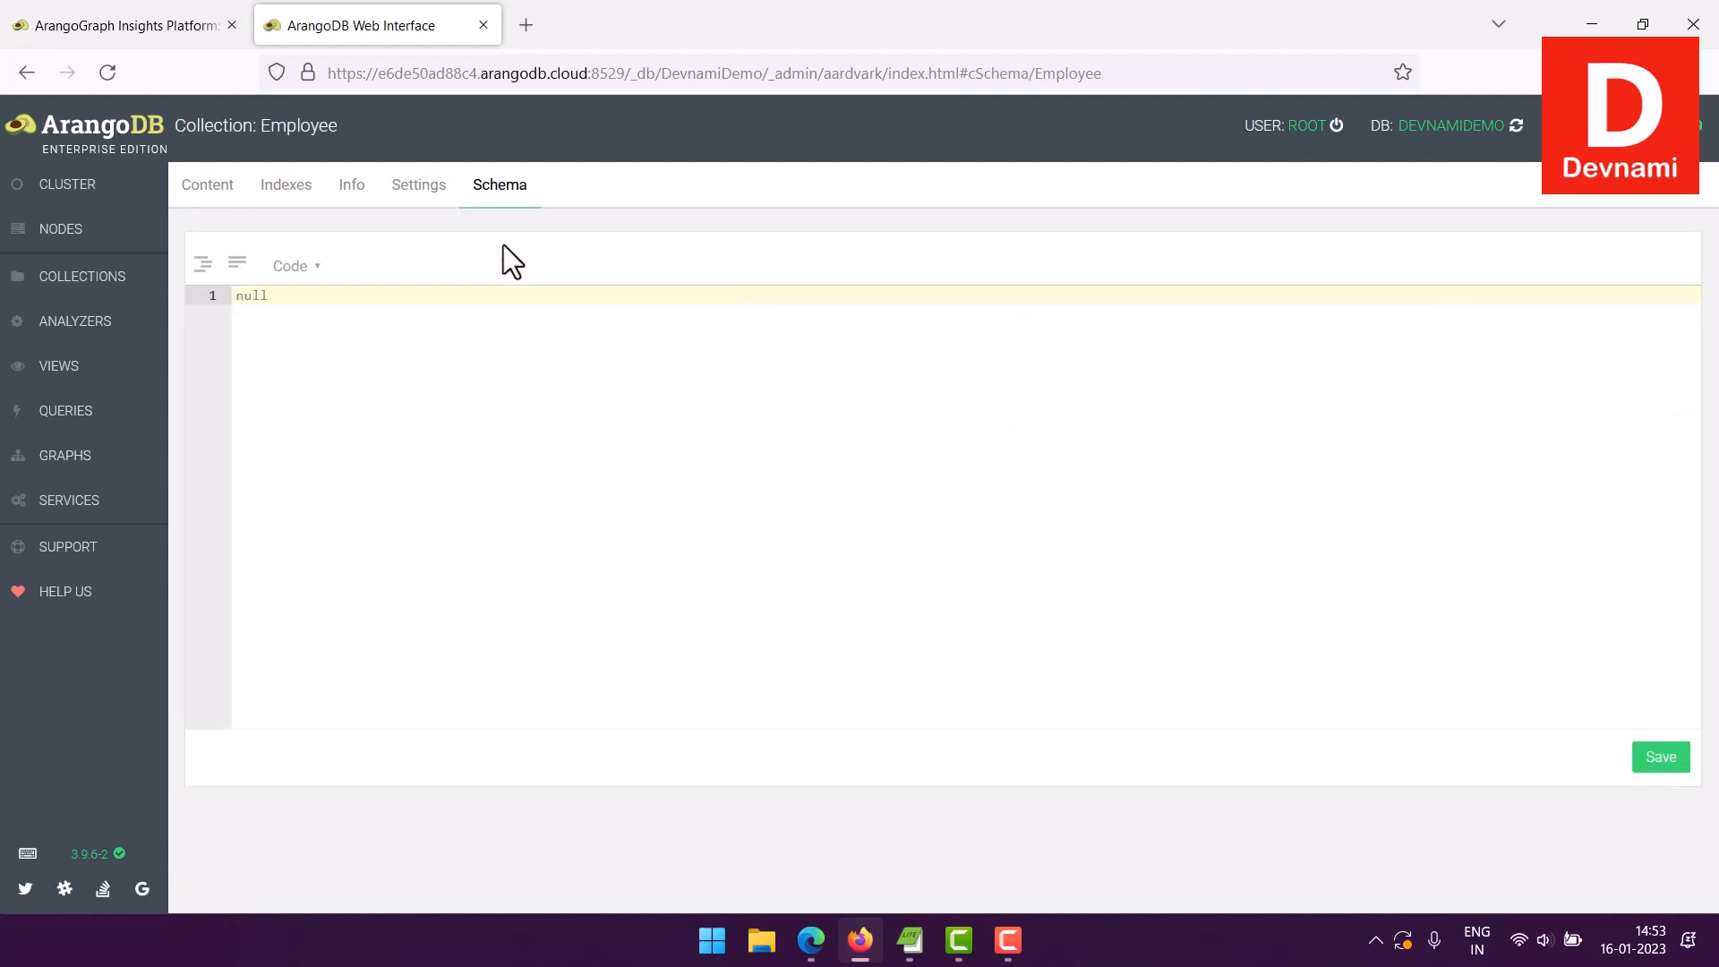
pyautogui.click(437, 199)
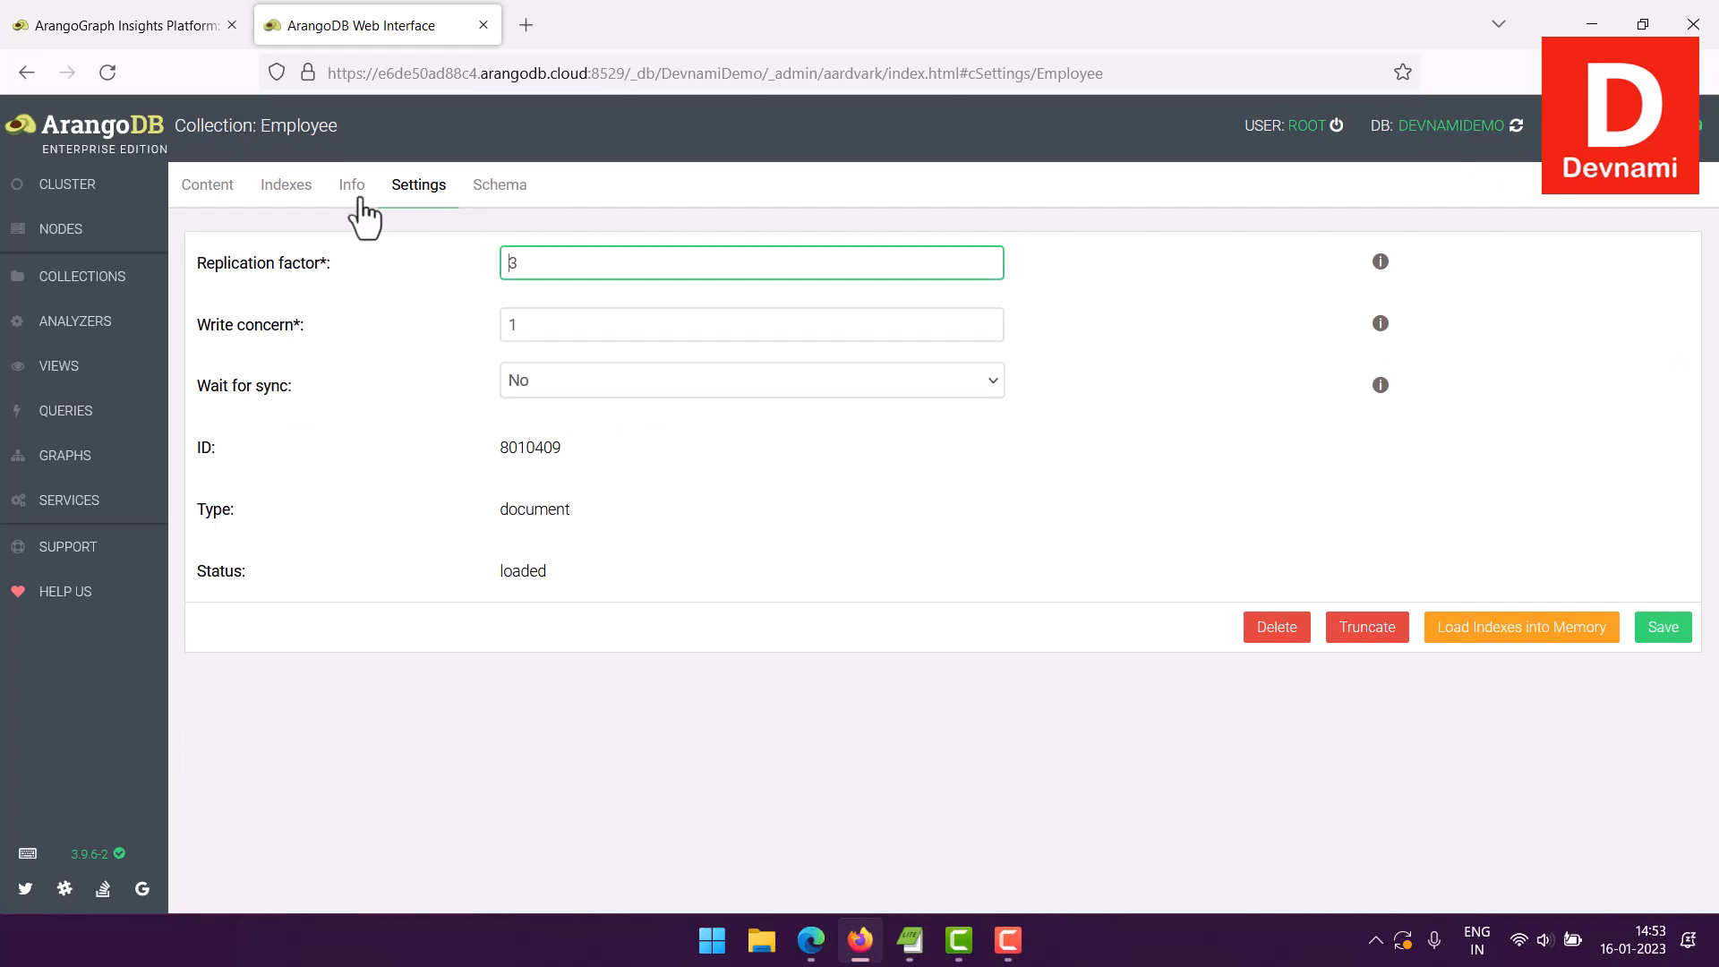
pyautogui.click(356, 195)
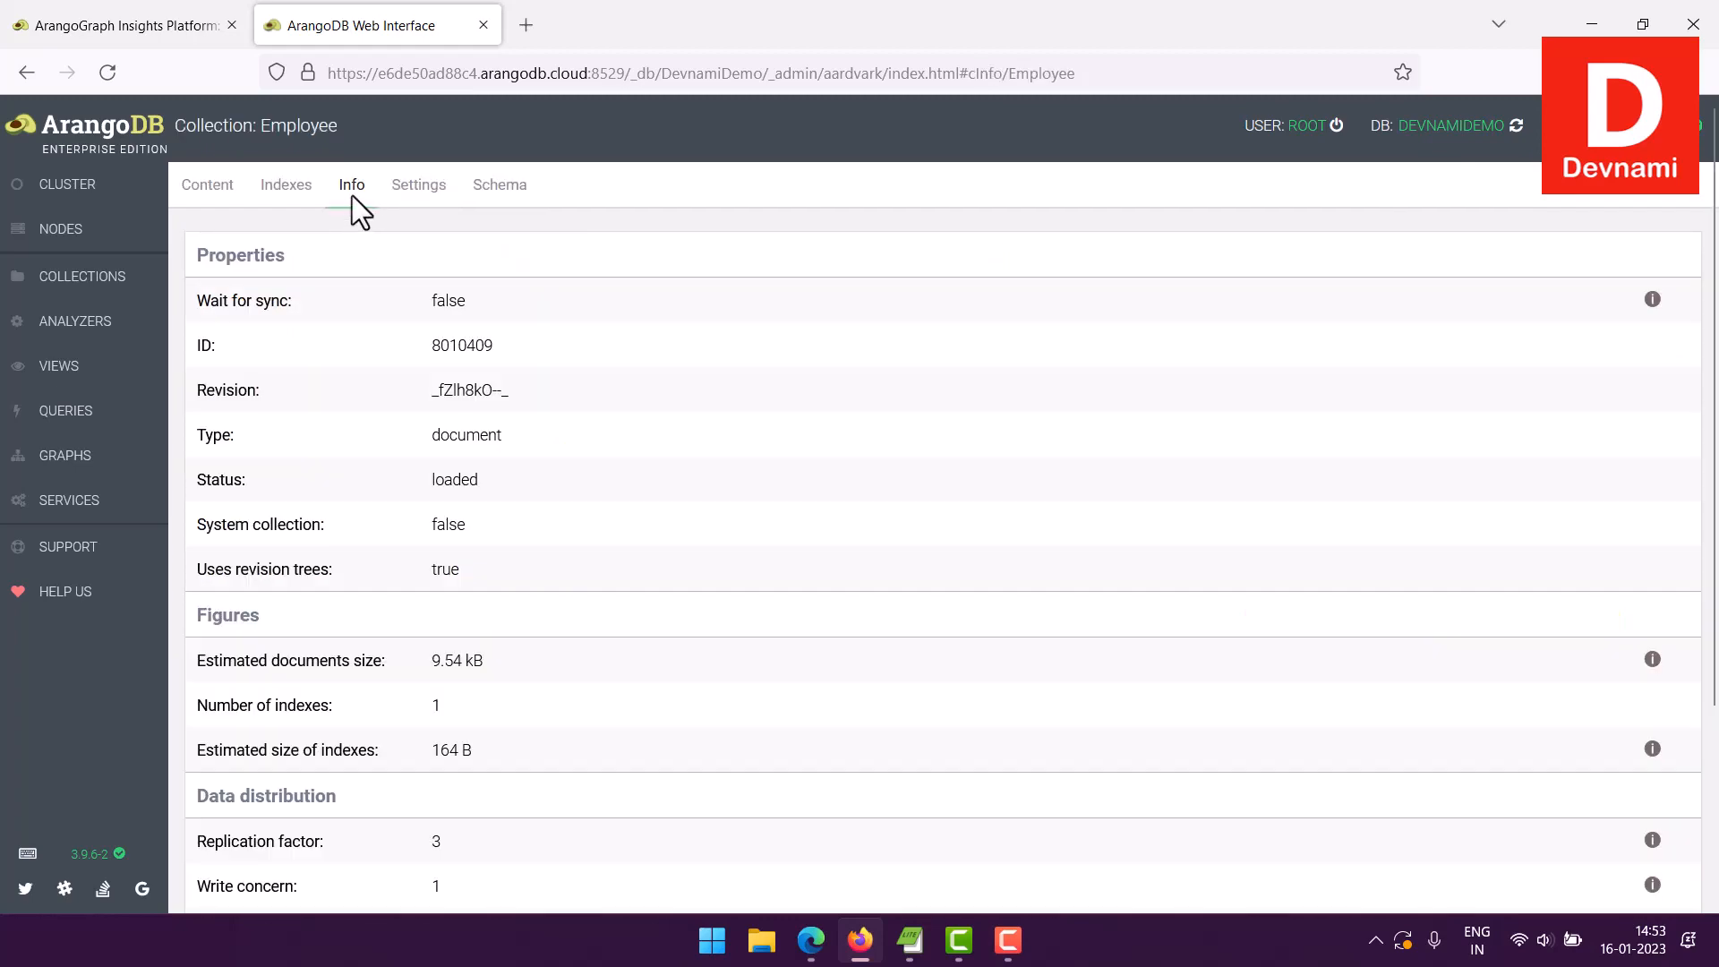
pyautogui.scroll(-3, 817, 417)
pyautogui.scroll(3, 818, 416)
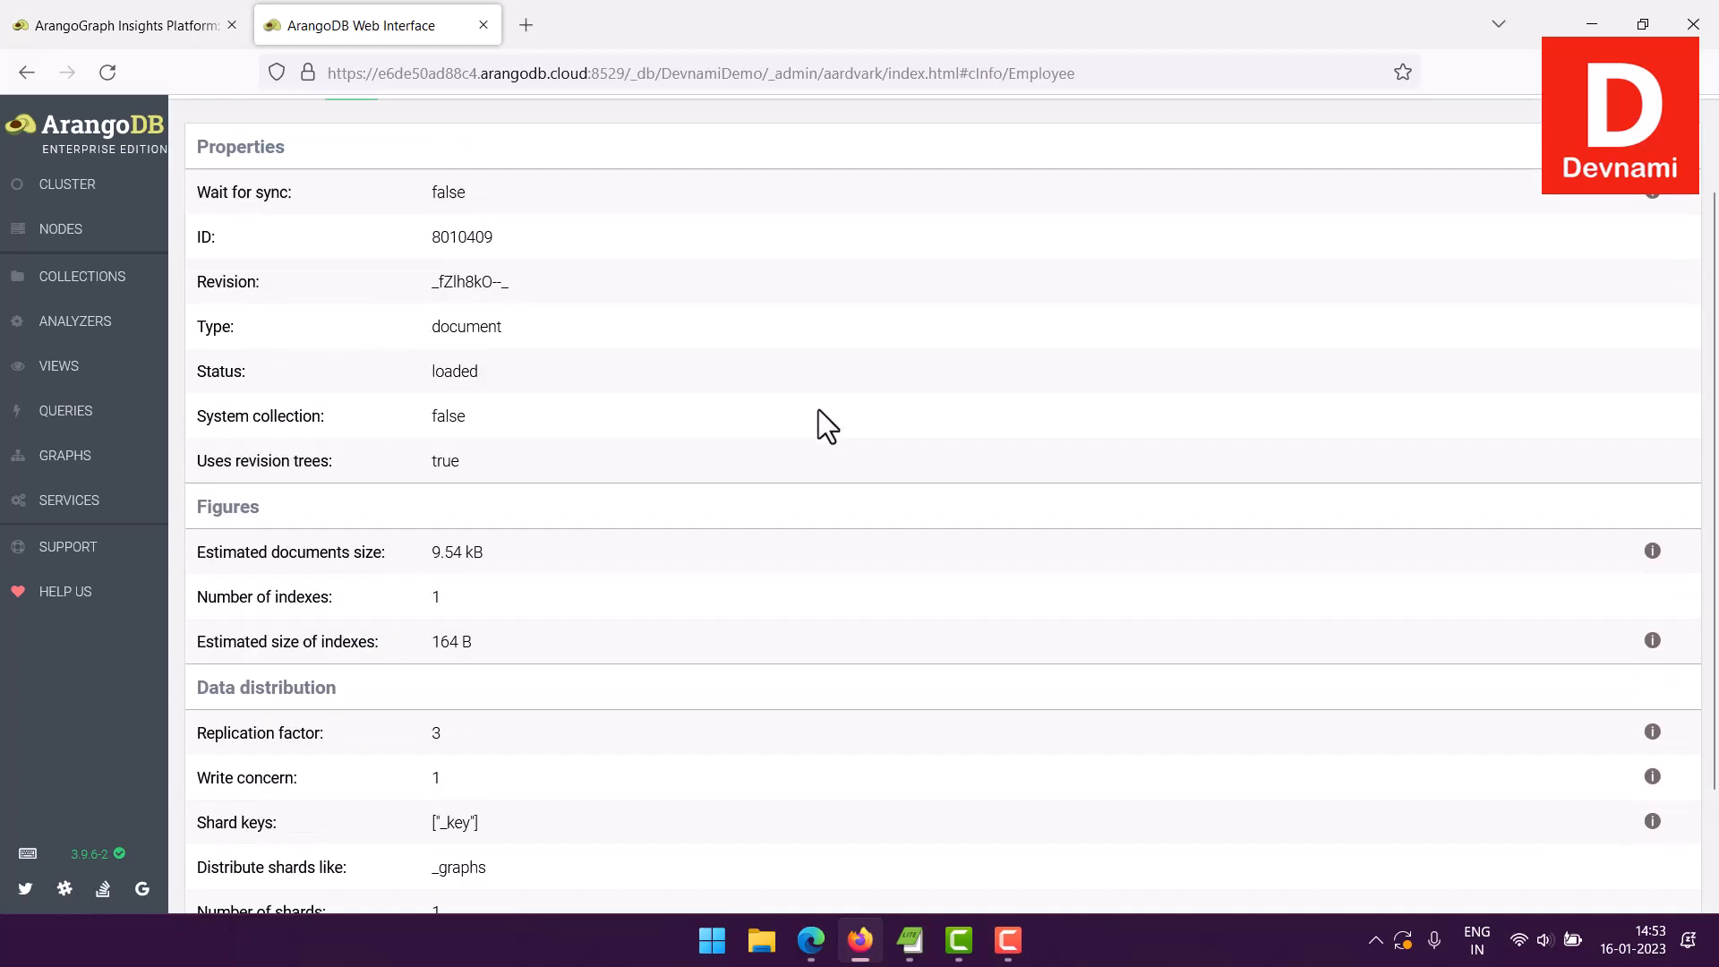
pyautogui.click(290, 199)
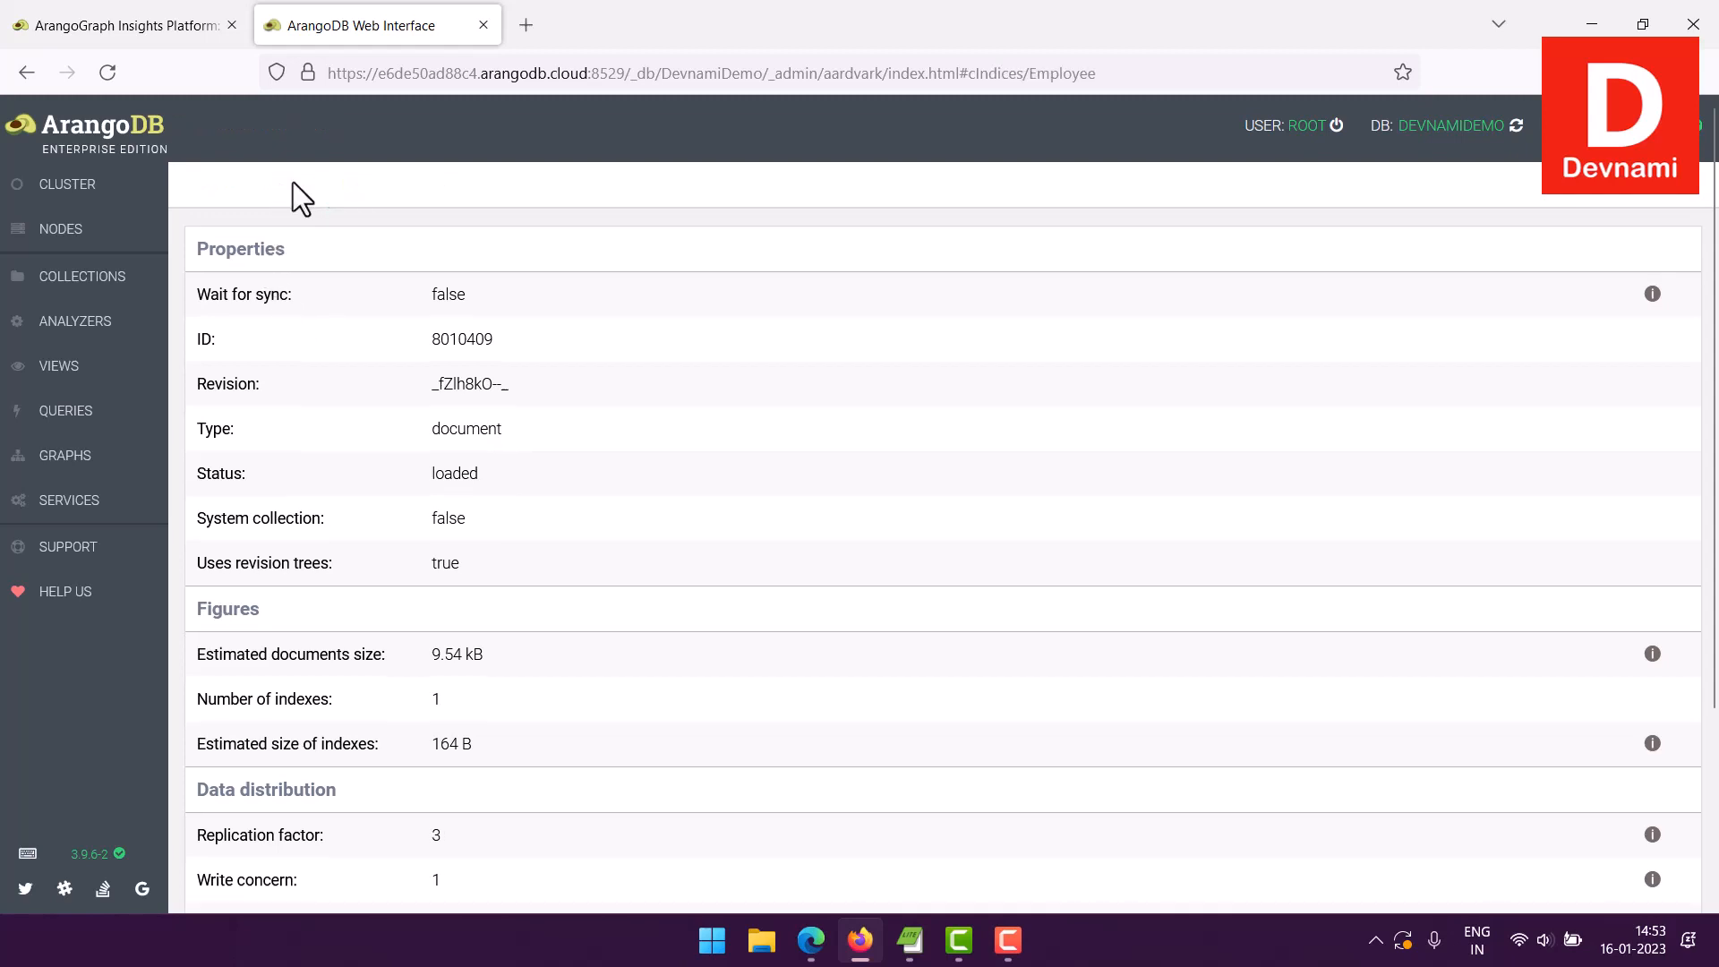